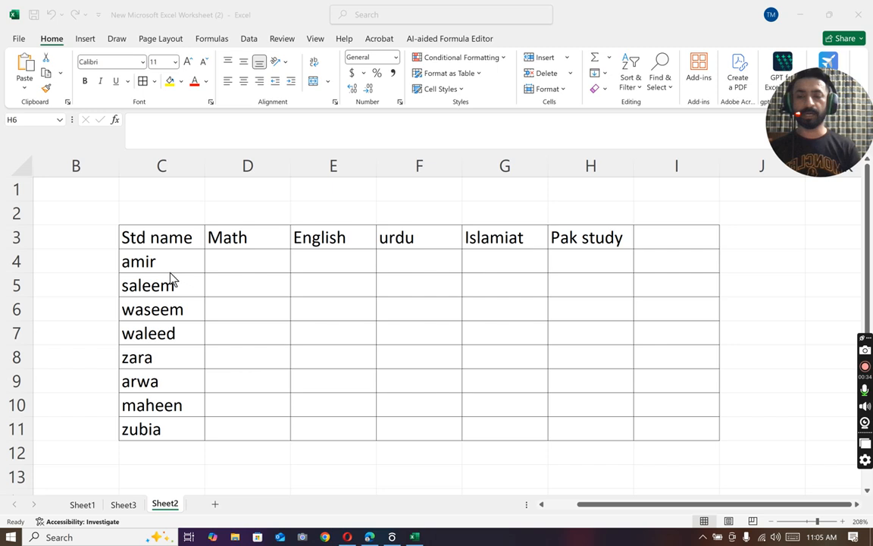
# Step: Enter =RANDBETWEEN(33,98) in D4 to generate the first student's random Math mark
pyautogui.click(226, 258)
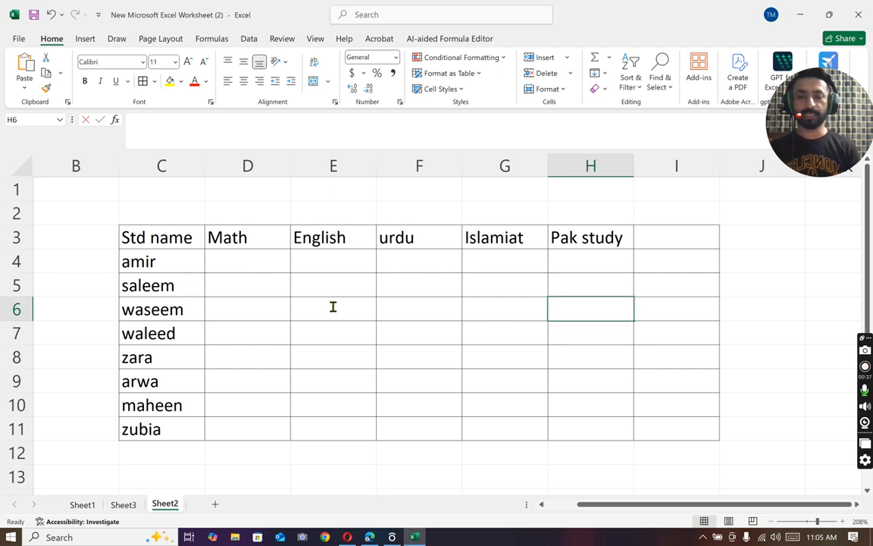
pyautogui.moveTo(217, 263)
pyautogui.mouseDown()
pyautogui.moveTo(522, 397)
pyautogui.moveTo(707, 419)
pyautogui.moveTo(621, 437)
pyautogui.mouseUp()
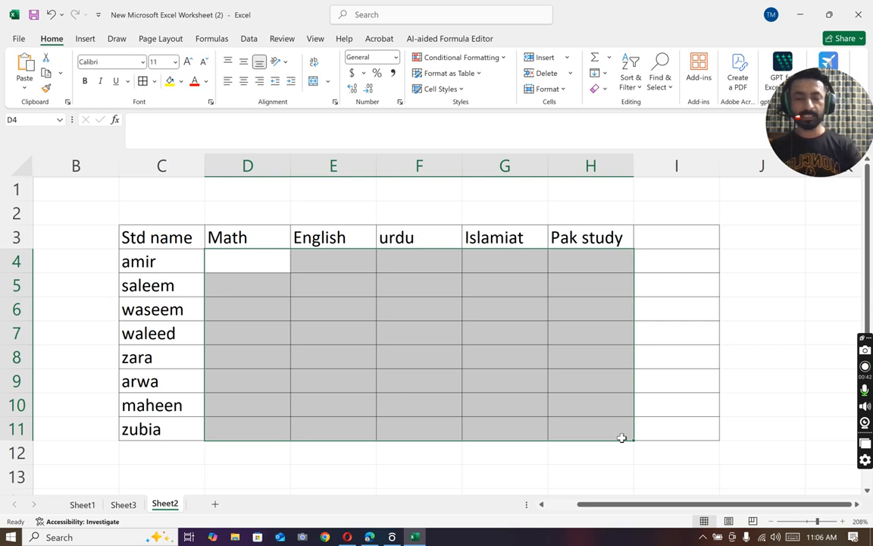
pyautogui.write('=')
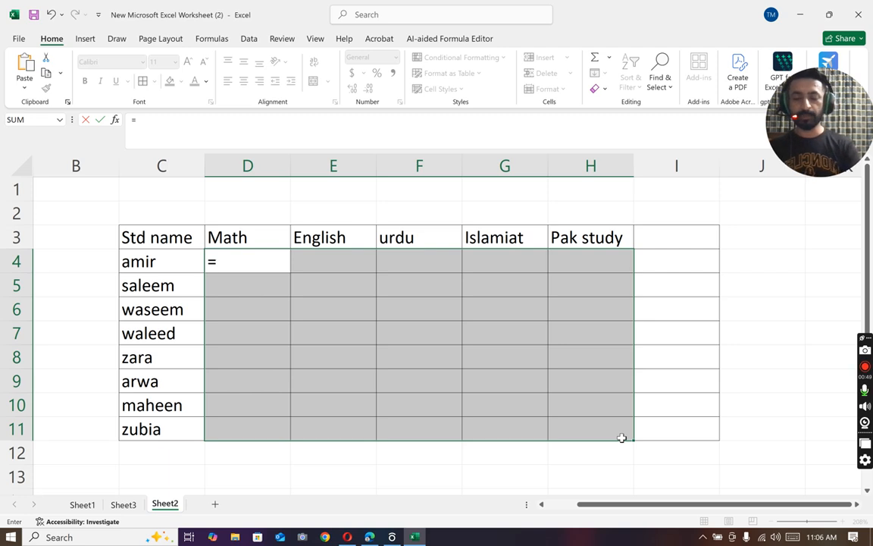
pyautogui.write('rand')
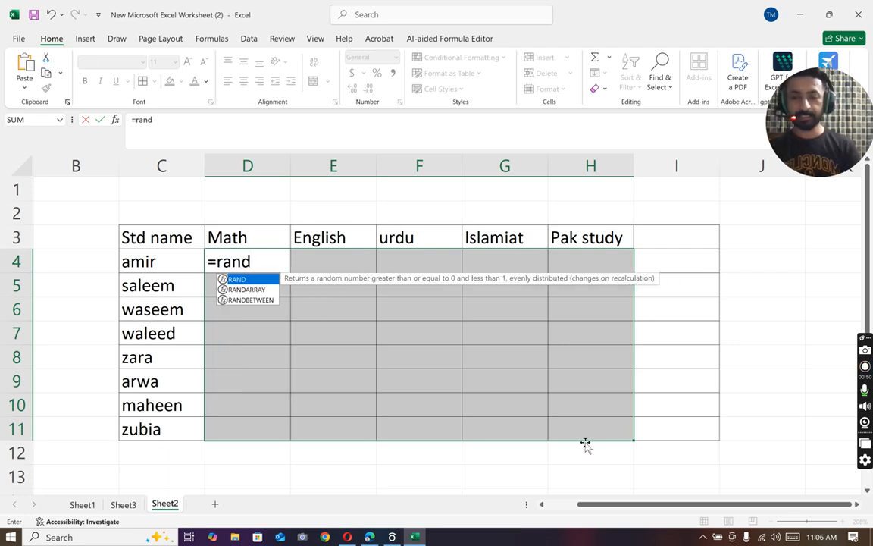
pyautogui.doubleClick(261, 301)
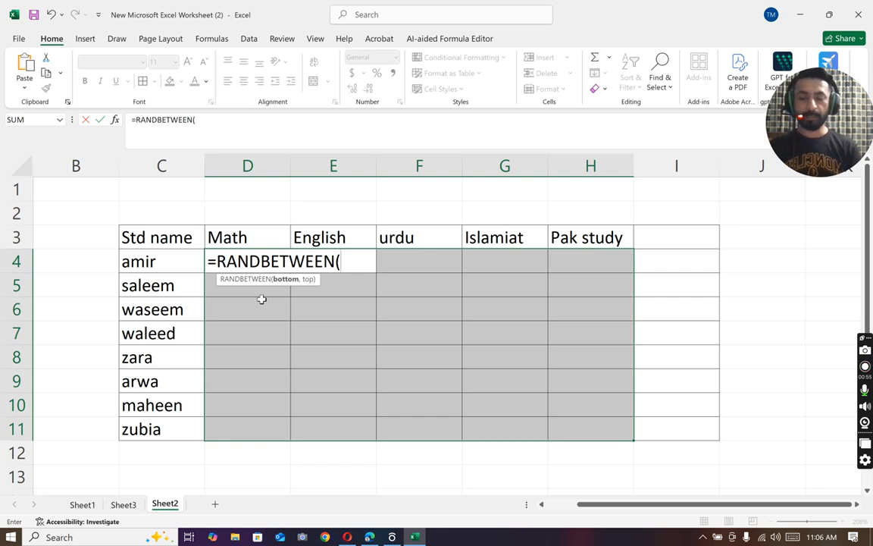
pyautogui.write('33,98')
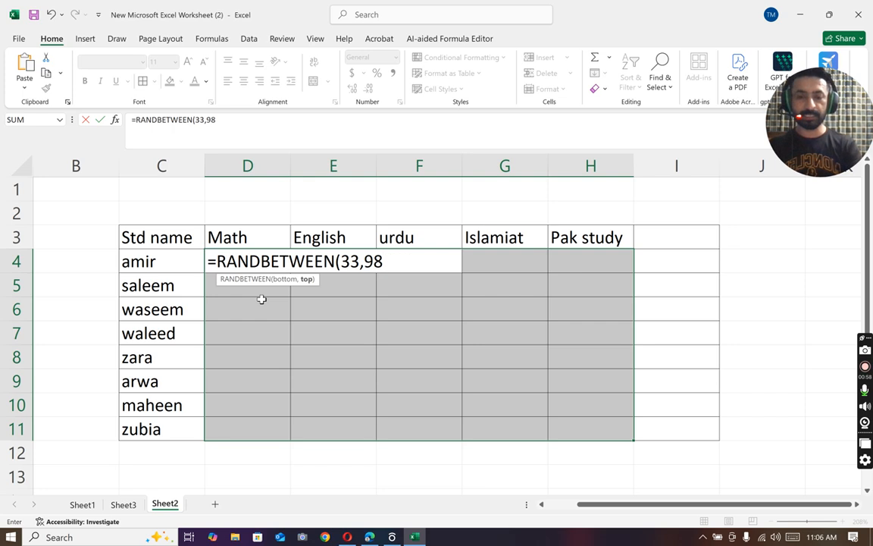
pyautogui.write(')')
pyautogui.press('Return')
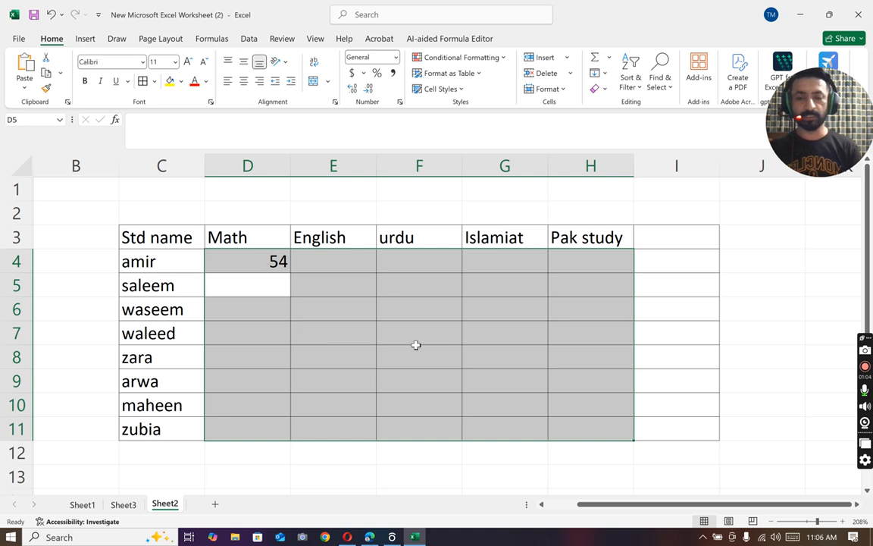
# Step: Fill the random-mark formula from D4 across the five subject columns and down to row 11, keeping I4 empty
pyautogui.click(522, 395)
pyautogui.click(277, 261)
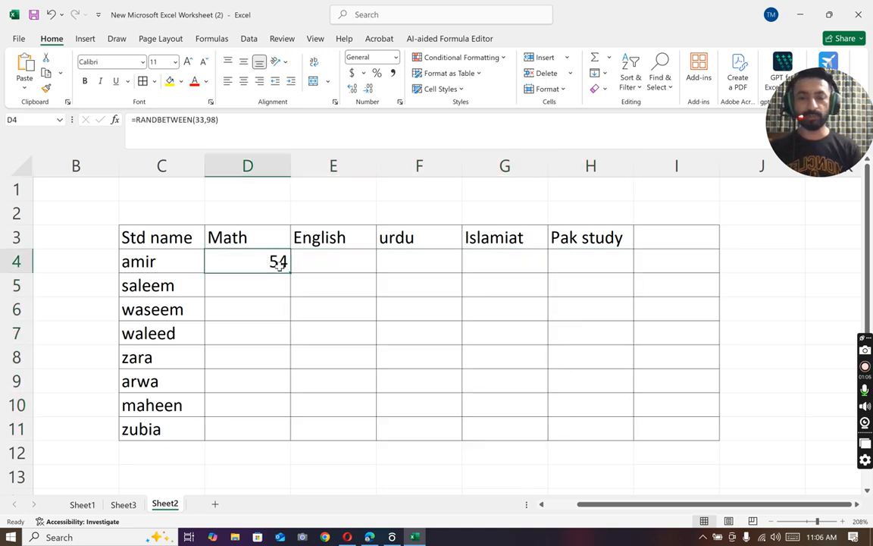
pyautogui.moveTo(289, 270); pyautogui.dragTo(691, 264)
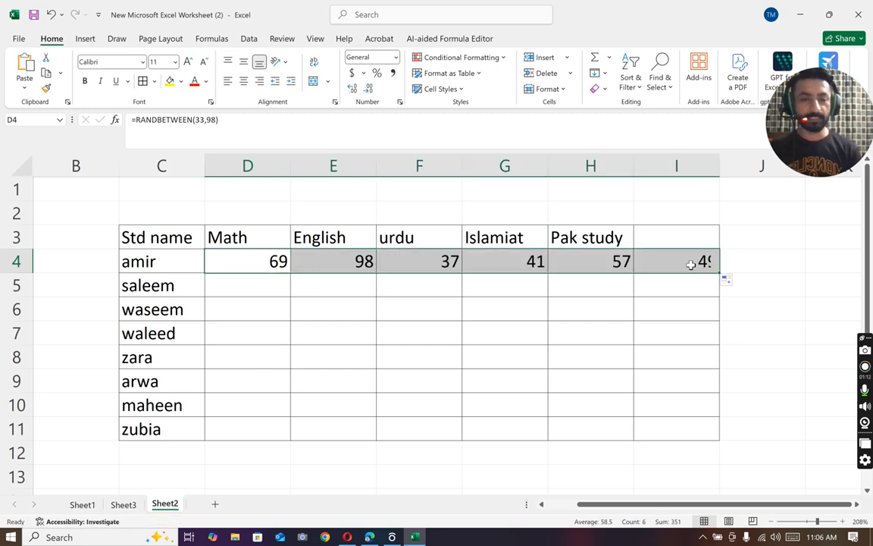
pyautogui.click(690, 264)
pyautogui.press('Delete')
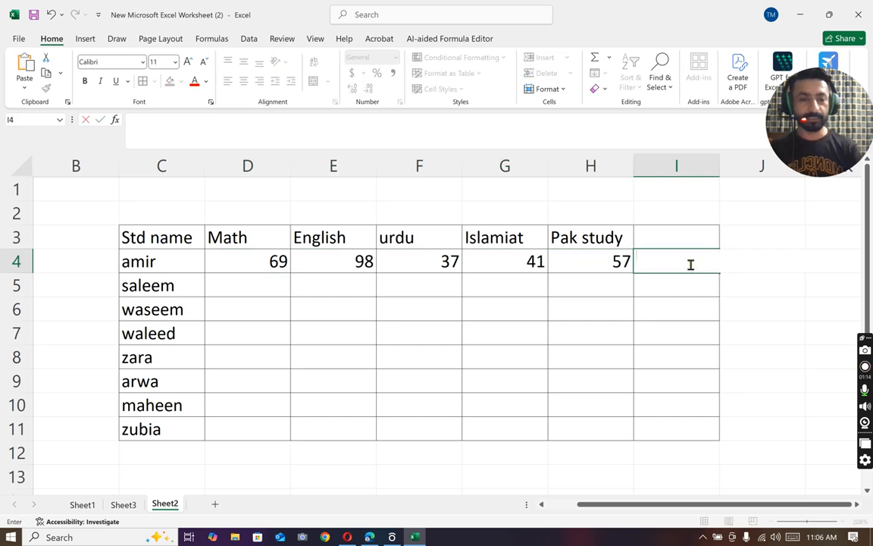
pyautogui.click(596, 256)
pyautogui.moveTo(257, 256); pyautogui.dragTo(623, 426)
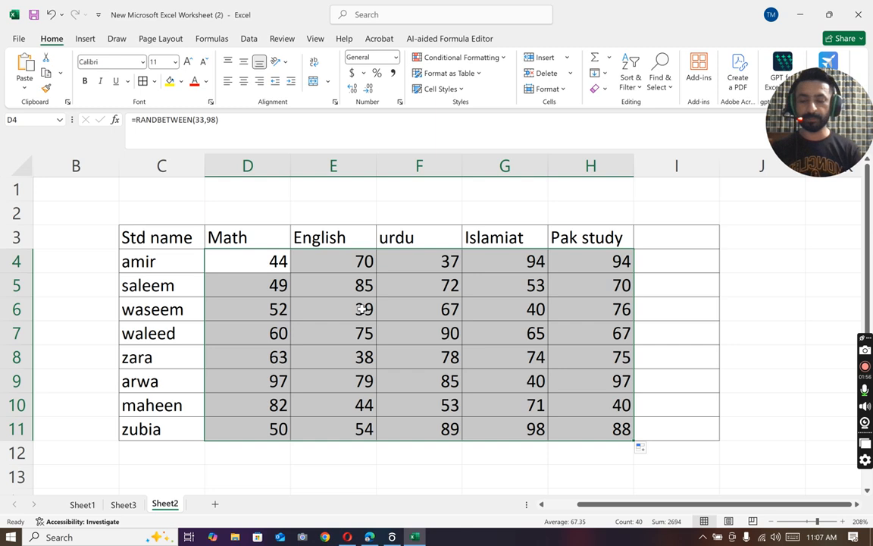
# Step: Replace the formulas in D4:H11 with their fixed values and centre the marks horizontally
pyautogui.hotkey('ctrl', 'c')
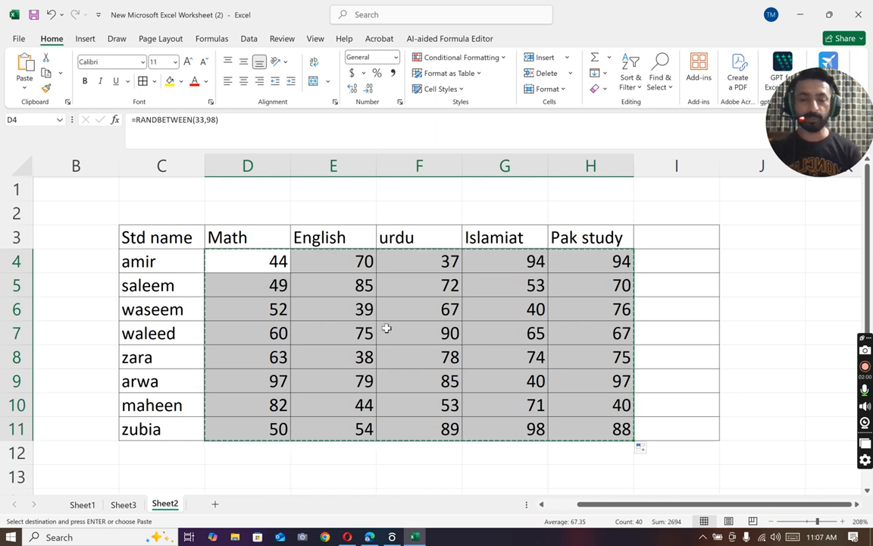
pyautogui.rightClick(386, 328)
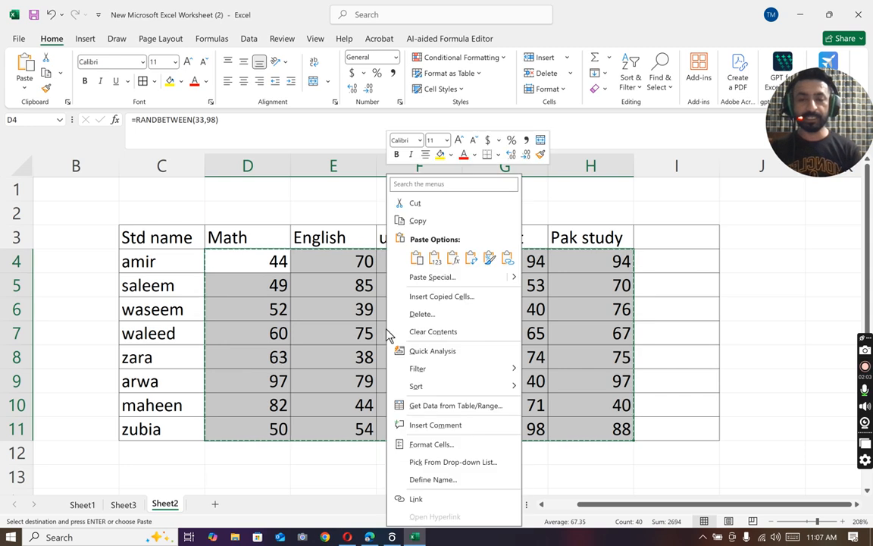
pyautogui.click(430, 265)
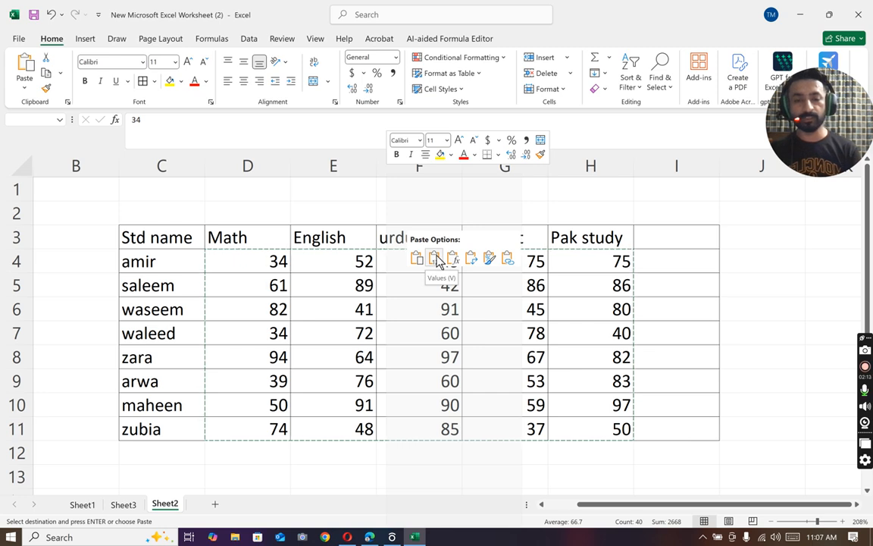
pyautogui.click(436, 259)
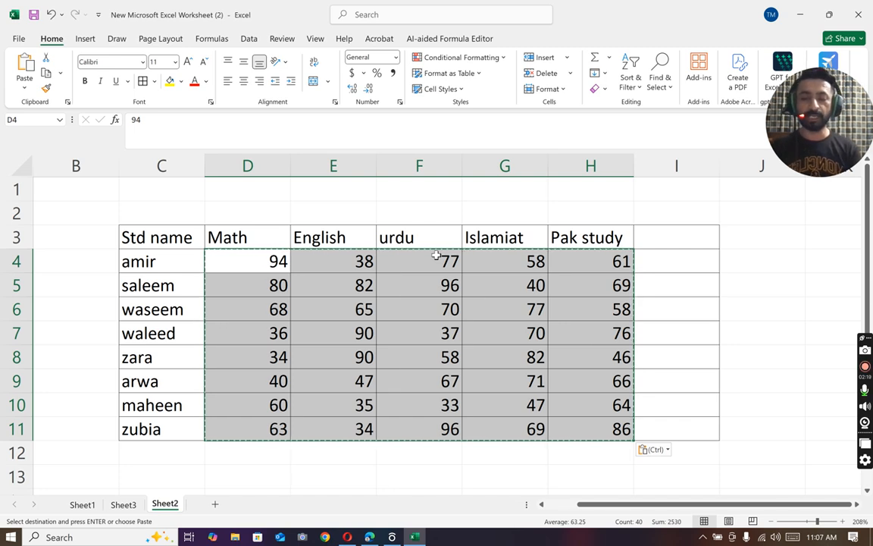
pyautogui.press('Escape')
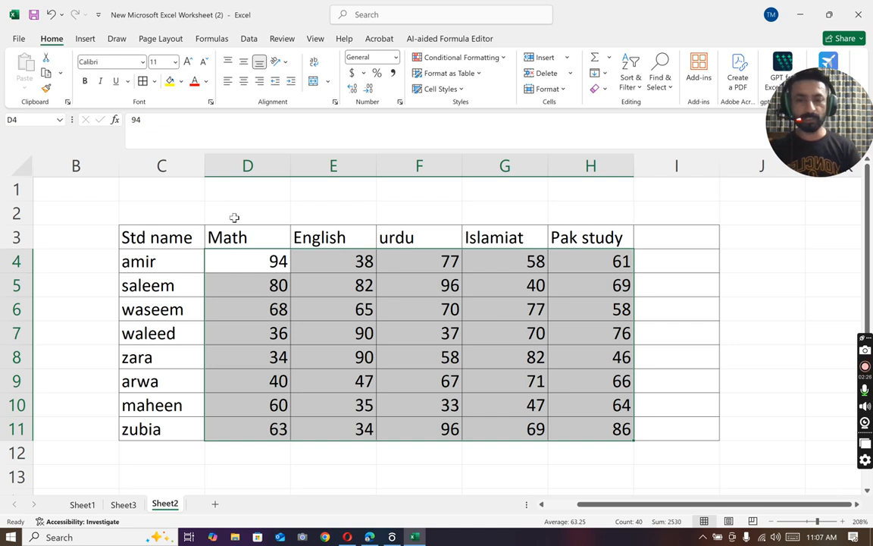
pyautogui.click(243, 81)
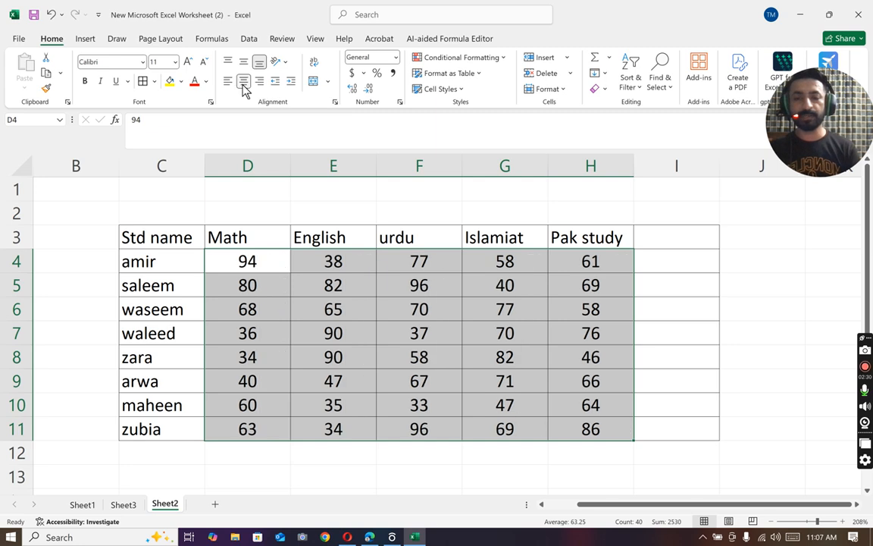
# Step: Add the header "obtained marks" in I3, with a line break between the two words
pyautogui.click(677, 231)
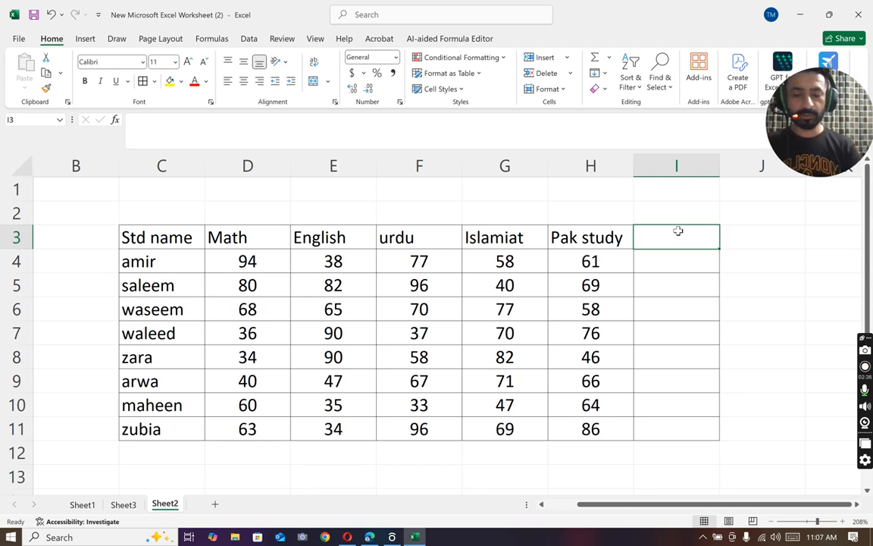
pyautogui.write('obtain')
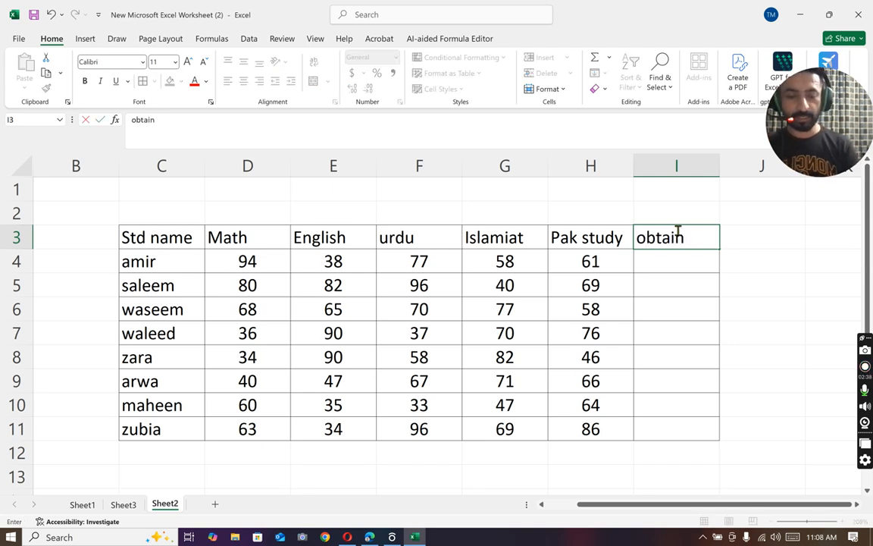
pyautogui.write(' marks')
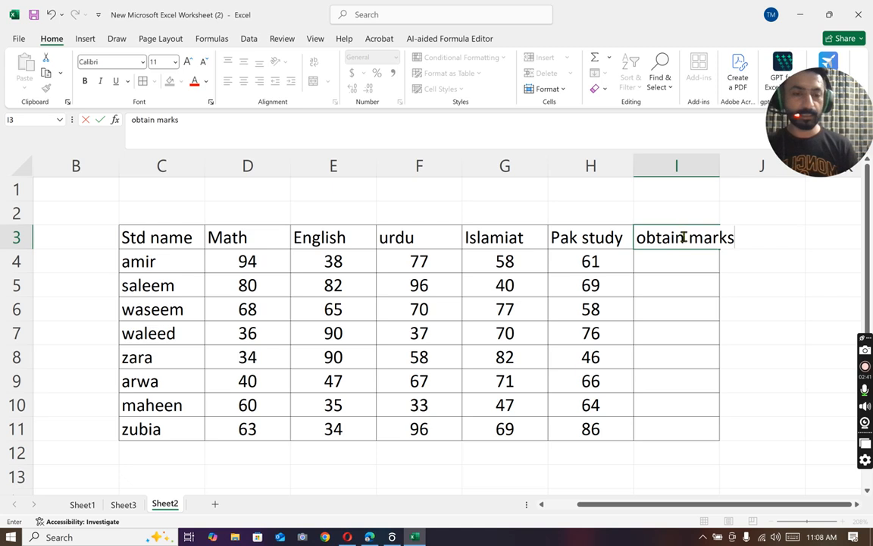
pyautogui.click(689, 241)
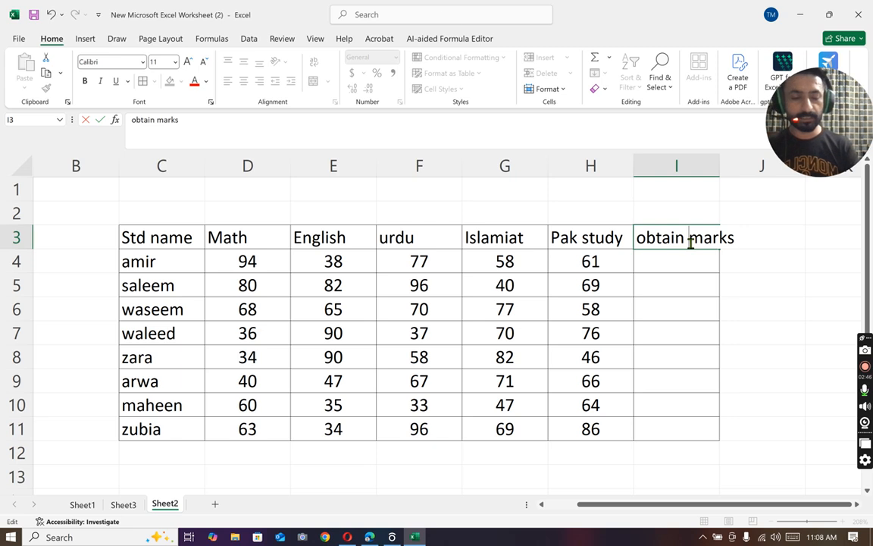
pyautogui.hotkey('alt', 'Return')
pyautogui.click(669, 274)
pyautogui.click(693, 239)
pyautogui.doubleClick(694, 239)
pyautogui.write('ed')
# Step: Total the first student's five subject marks in I4 with =SUM(D4:H4)
pyautogui.click(672, 291)
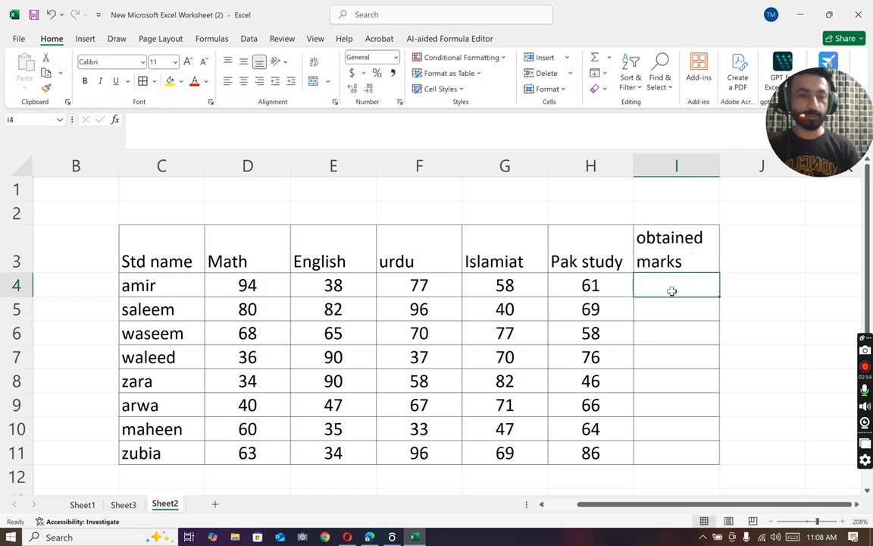
pyautogui.write('=sum(')
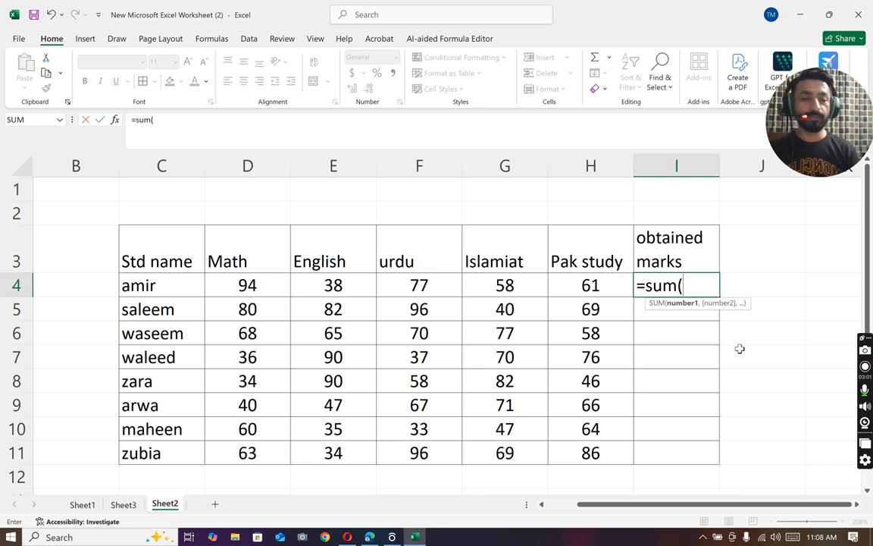
pyautogui.moveTo(245, 286); pyautogui.dragTo(572, 293)
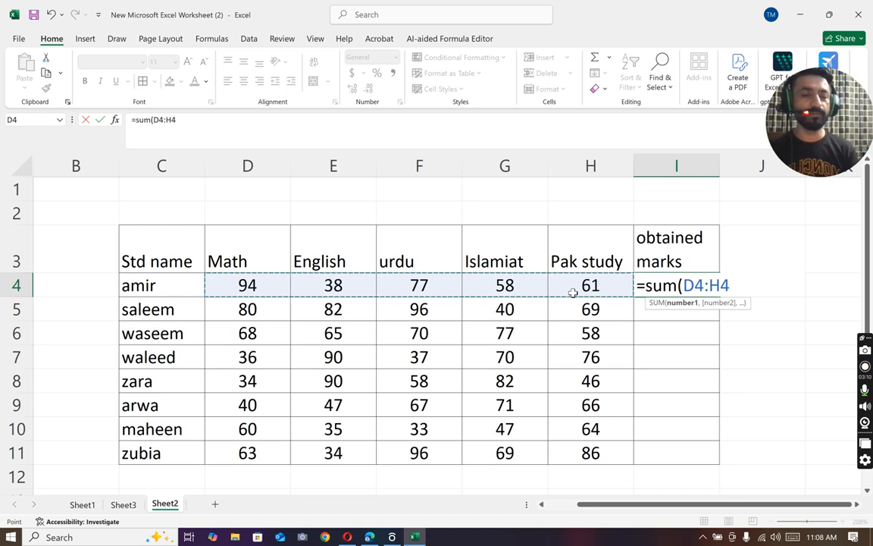
pyautogui.write(')')
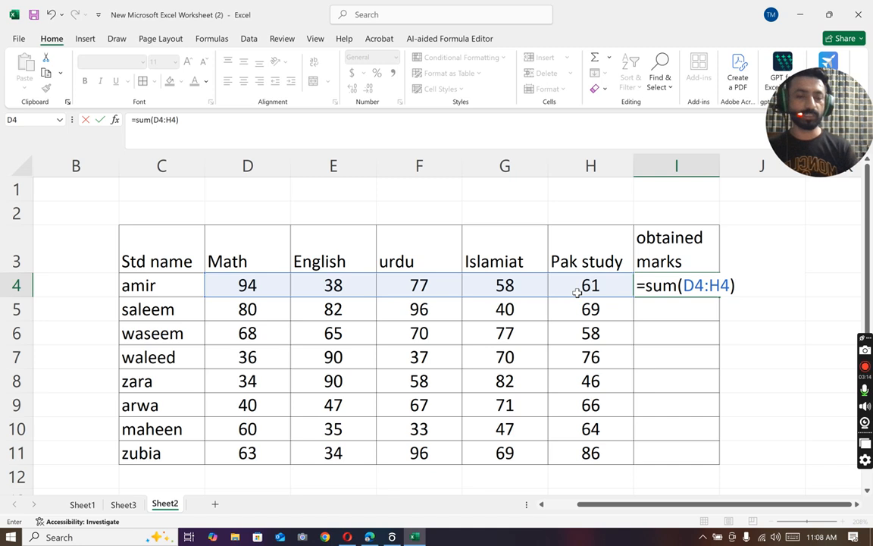
pyautogui.press('Return')
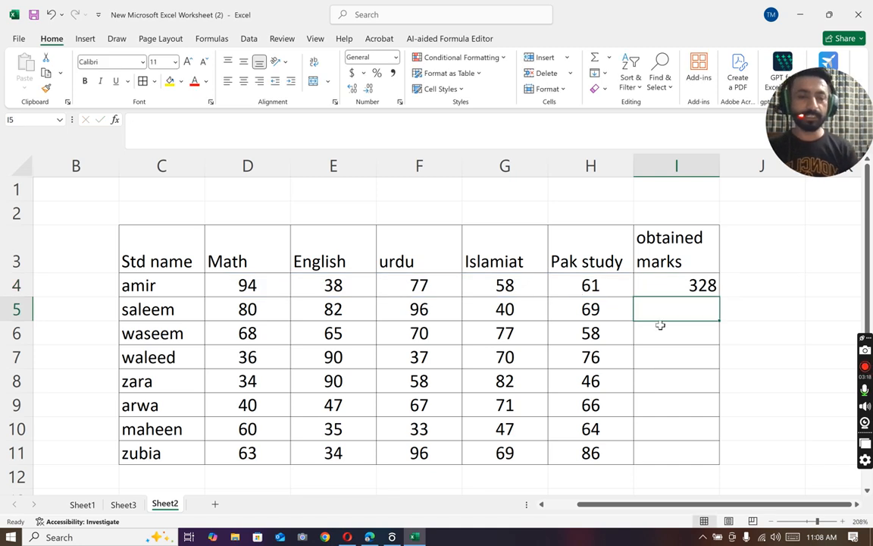
# Step: Fill the SUM formula from I4 down to I11 and centre the totals horizontally
pyautogui.click(710, 285)
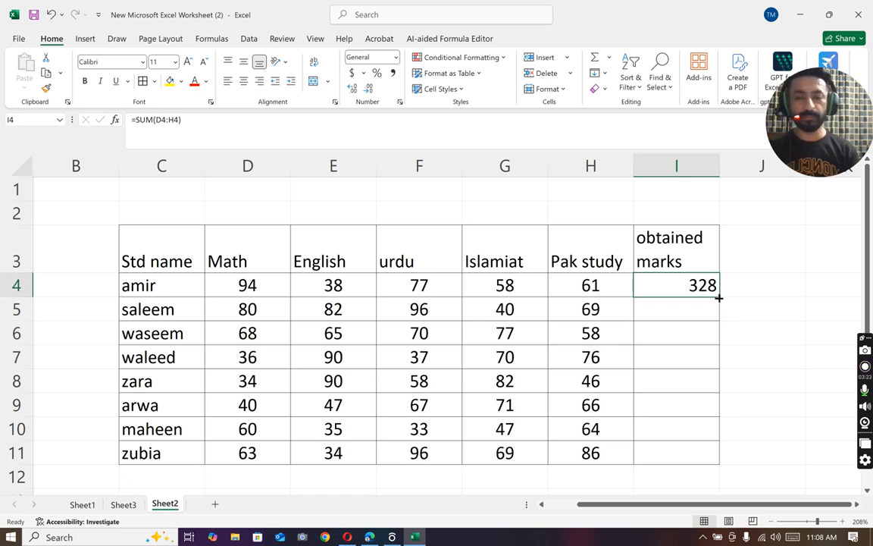
pyautogui.moveTo(718, 298); pyautogui.dragTo(702, 468)
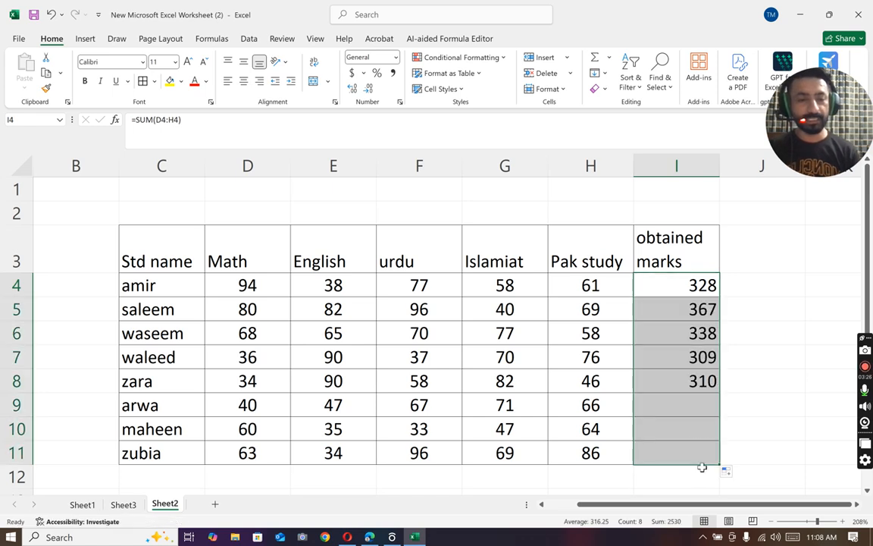
pyautogui.hotkey('ctrl', 'z')
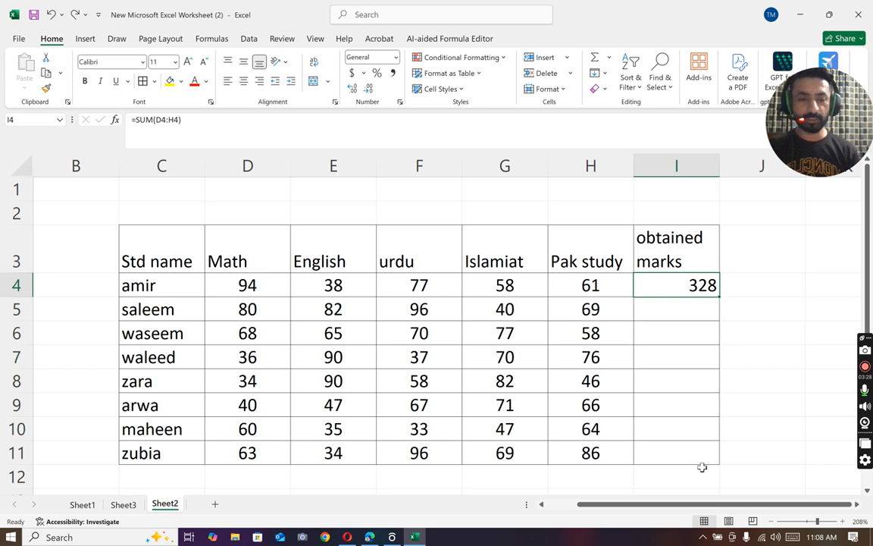
pyautogui.doubleClick(717, 301)
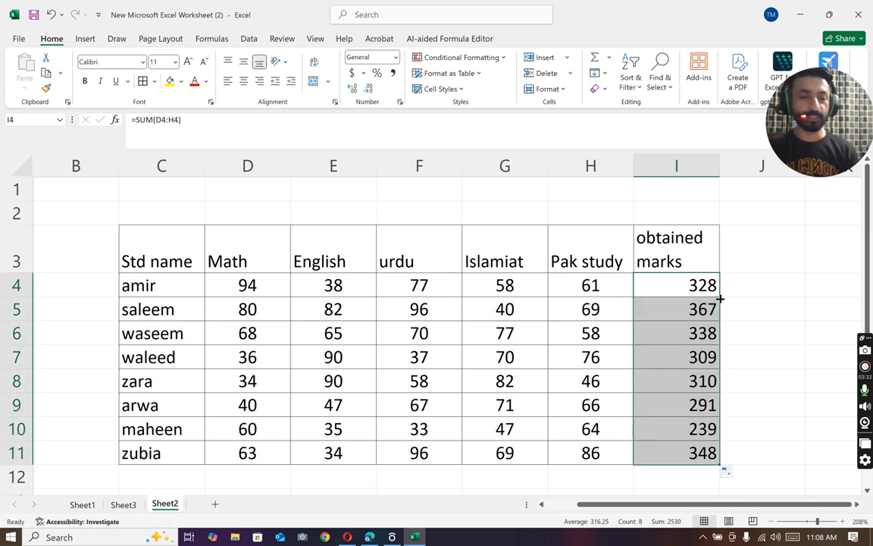
pyautogui.click(243, 81)
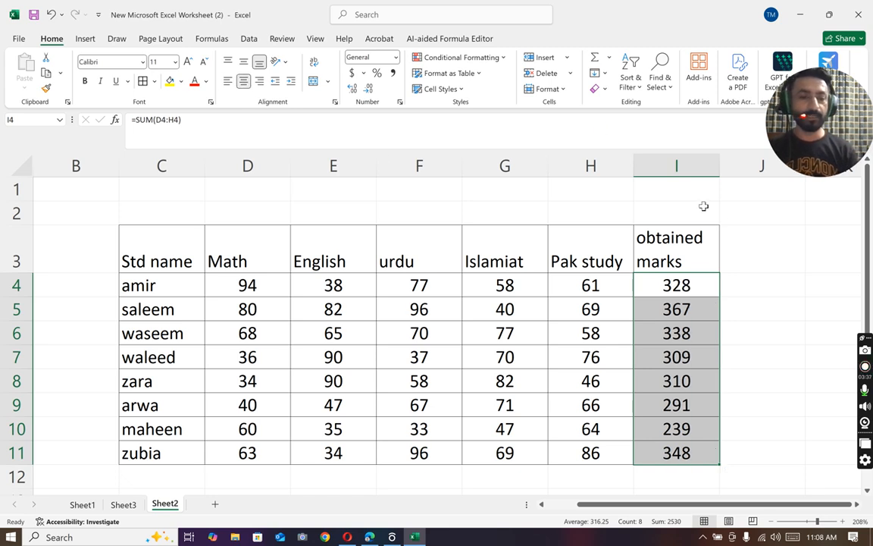
# Step: Add the column header "Fail/pass" in J3, beside the obtained marks
pyautogui.click(735, 244)
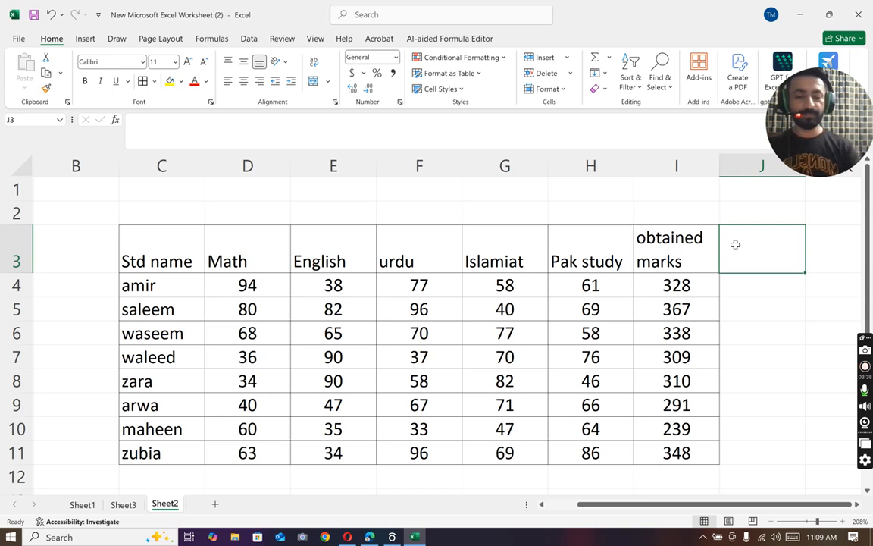
pyautogui.write('Fail')
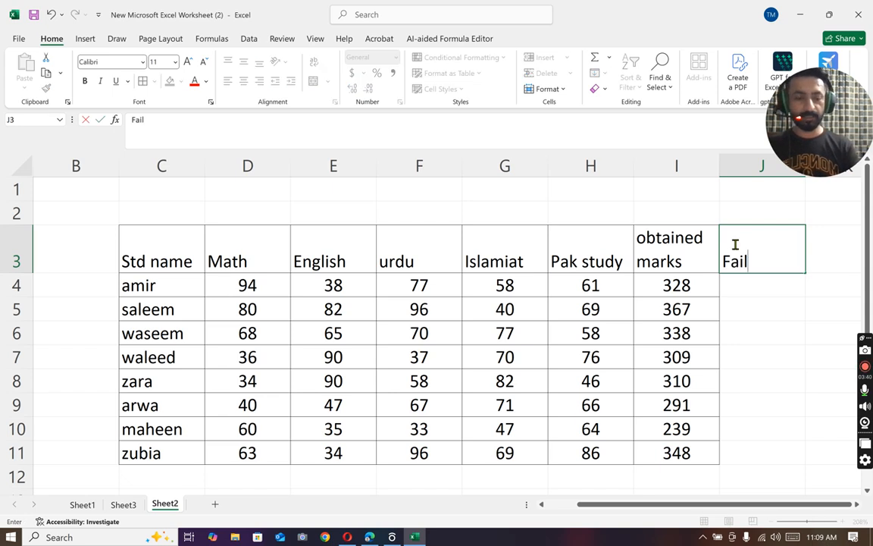
pyautogui.write('/pass')
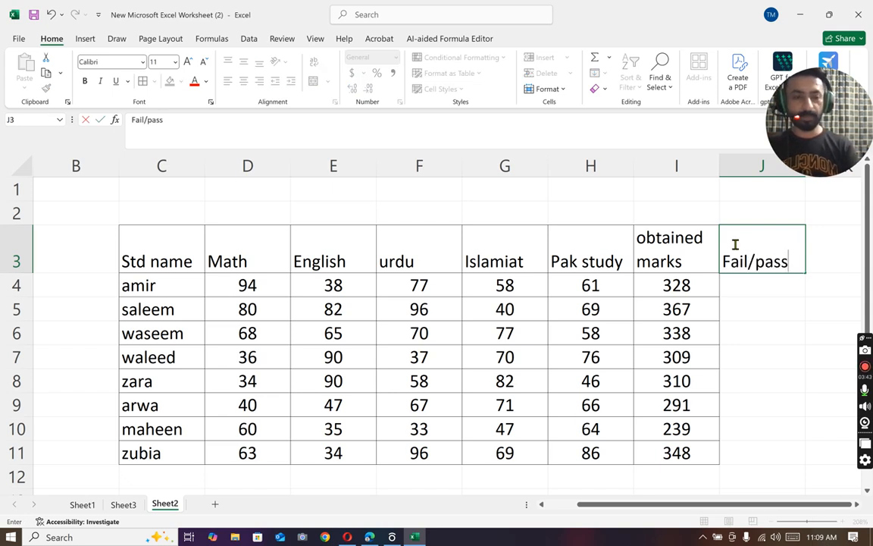
pyautogui.click(737, 285)
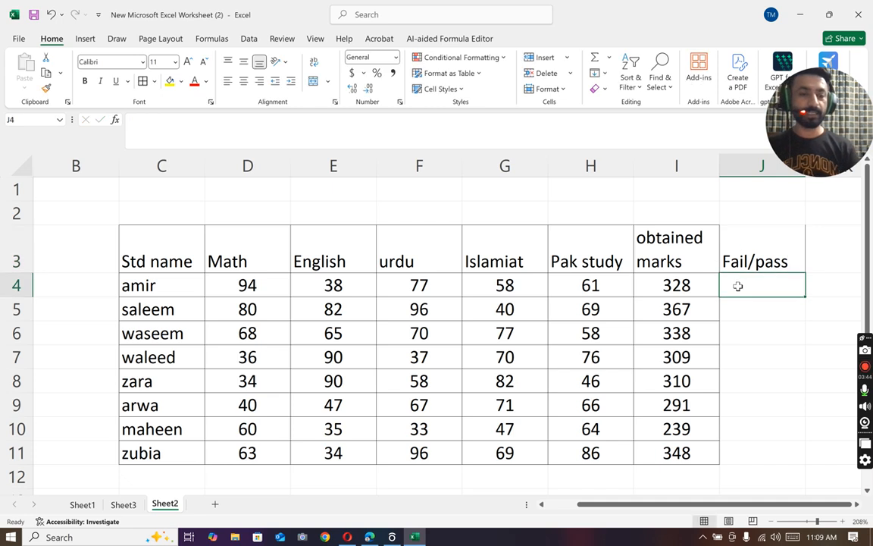
pyautogui.write('=')
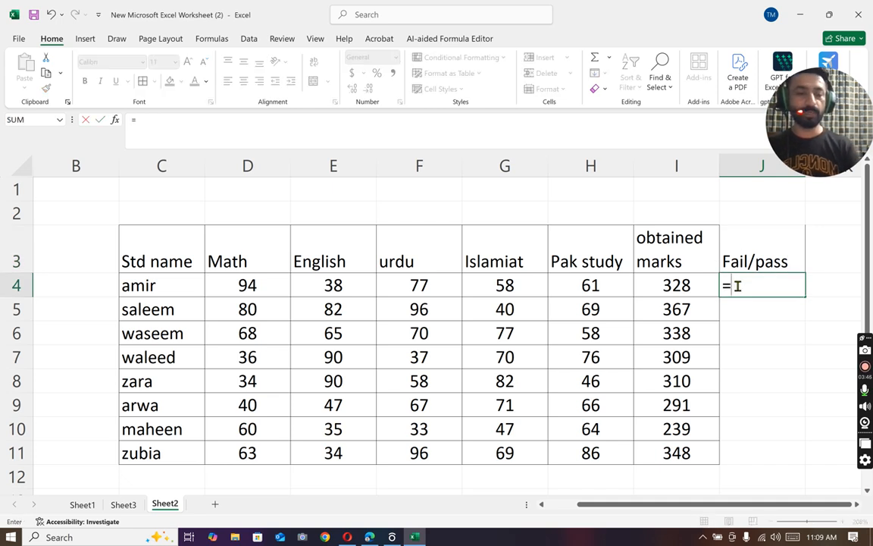
pyautogui.click(772, 376)
pyautogui.press('BackSpace')
pyautogui.press('BackSpace')
pyautogui.press('BackSpace')
# Step: Apply borders to all cells of the Fail/pass column, J3:J11
pyautogui.moveTo(743, 239); pyautogui.dragTo(770, 456)
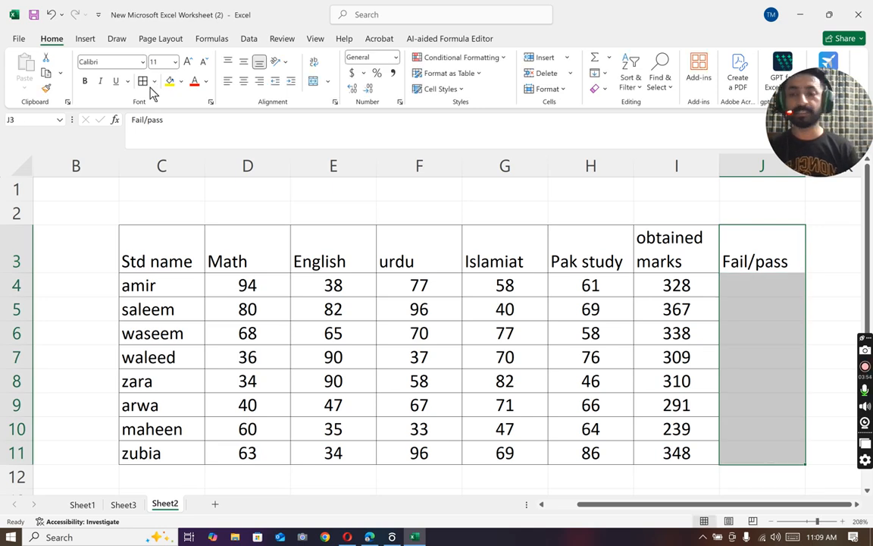
pyautogui.click(742, 285)
pyautogui.write('=if(')
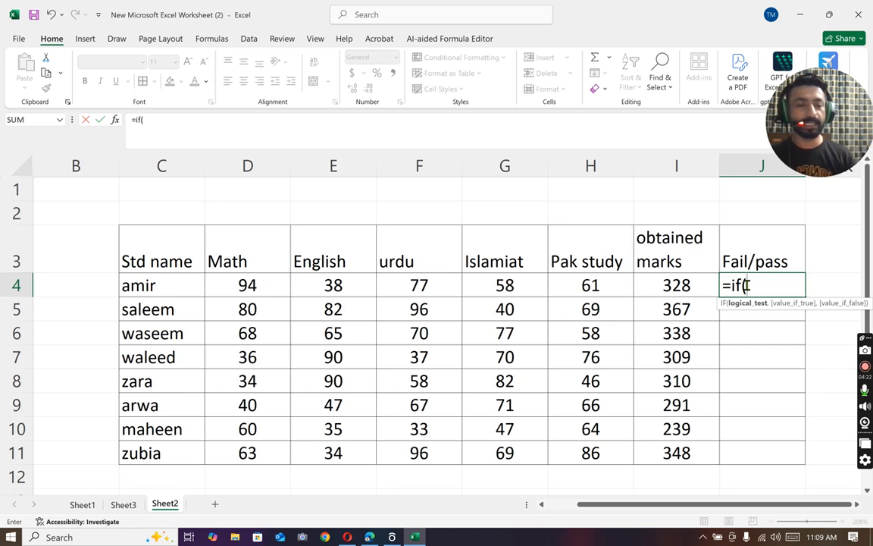
pyautogui.moveTo(729, 260); pyautogui.dragTo(750, 285)
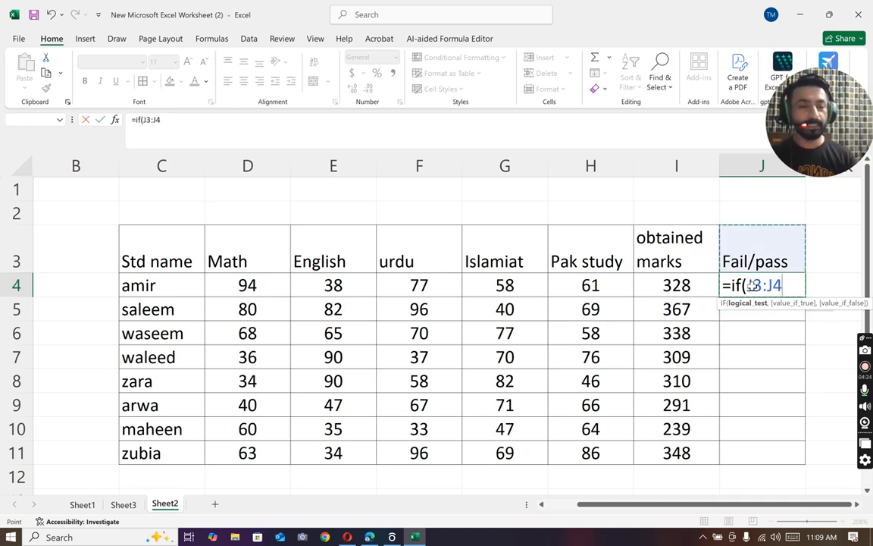
pyautogui.press('BackSpace')
pyautogui.press('BackSpace')
pyautogui.press('BackSpace')
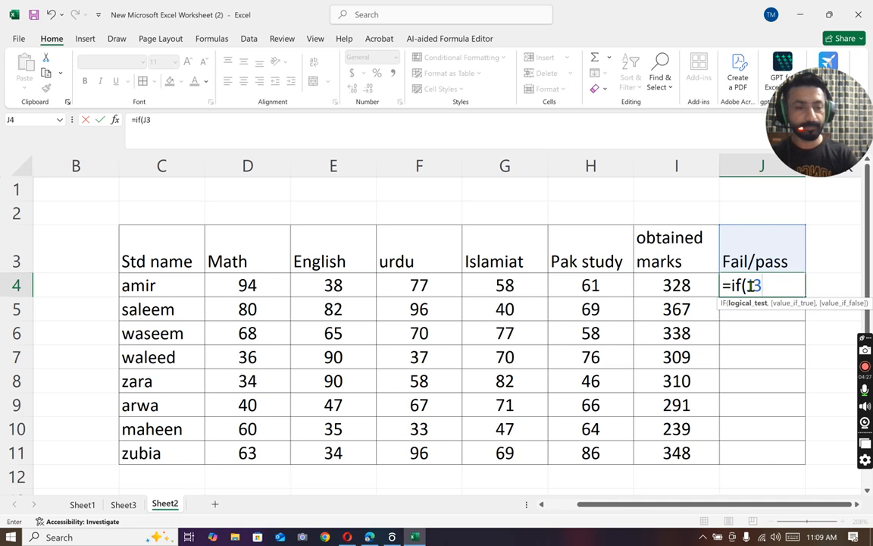
pyautogui.press('BackSpace')
pyautogui.press('BackSpace')
pyautogui.press('BackSpace')
pyautogui.press('BackSpace')
pyautogui.press('BackSpace')
pyautogui.press('BackSpace')
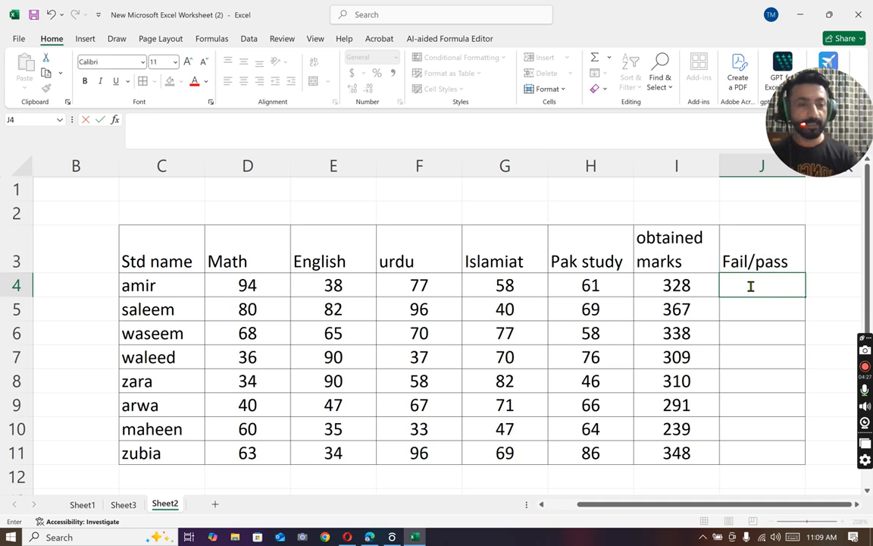
# Step: Insert a blank column before the obtained marks column I
pyautogui.click(713, 165)
pyautogui.rightClick(713, 169)
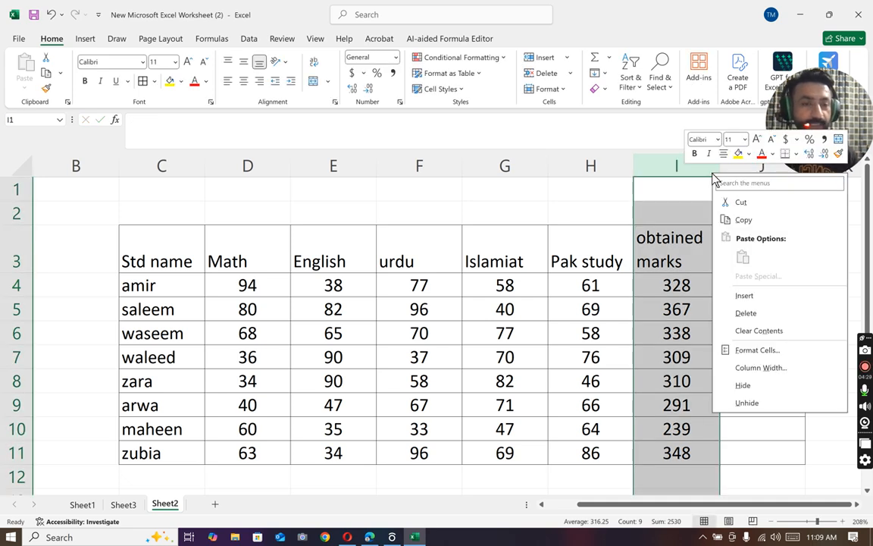
pyautogui.click(743, 295)
# Step: Copy the obtained marks column J3:J11 into the blank column starting at I3
pyautogui.moveTo(750, 254); pyautogui.dragTo(773, 442)
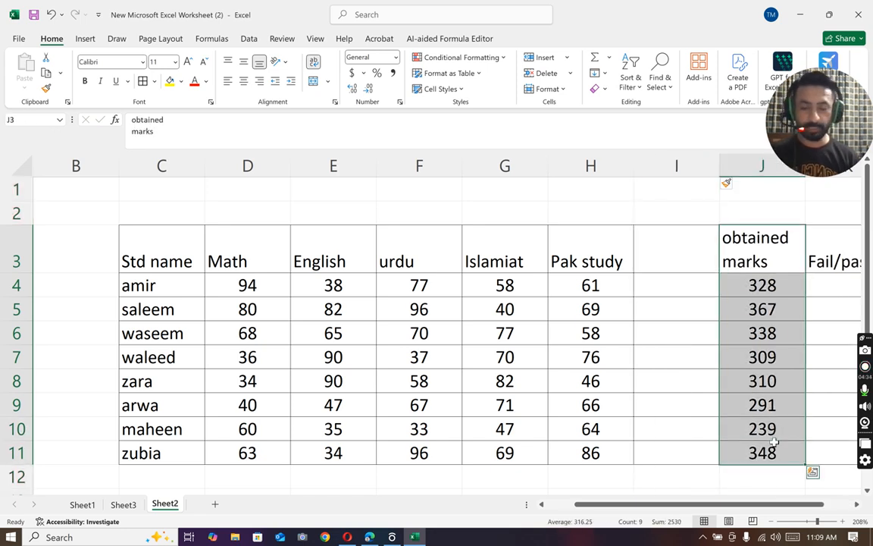
pyautogui.hotkey('ctrl', 'c')
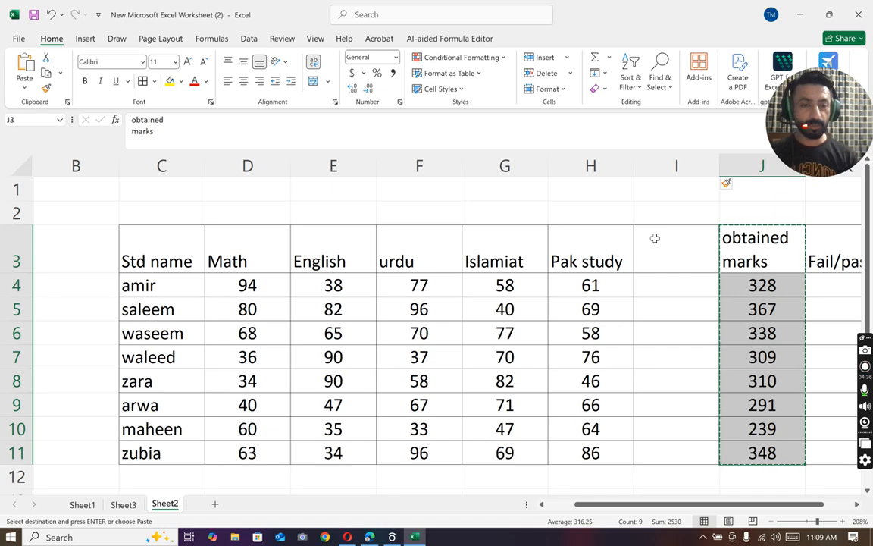
pyautogui.click(655, 238)
pyautogui.hotkey('ctrl', 'v')
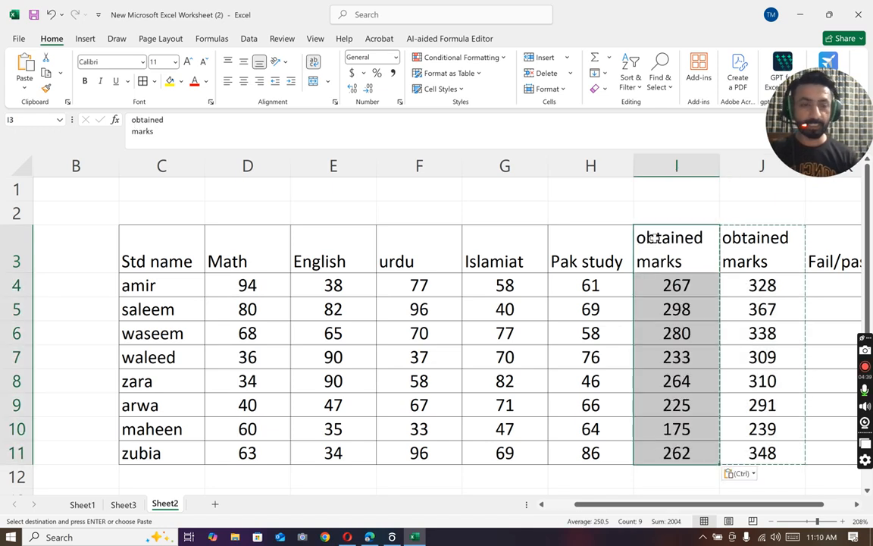
# Step: Clear the contents of the original obtained marks cells J3:J11 and enter the header "Average" in J3
pyautogui.moveTo(749, 247); pyautogui.dragTo(769, 454)
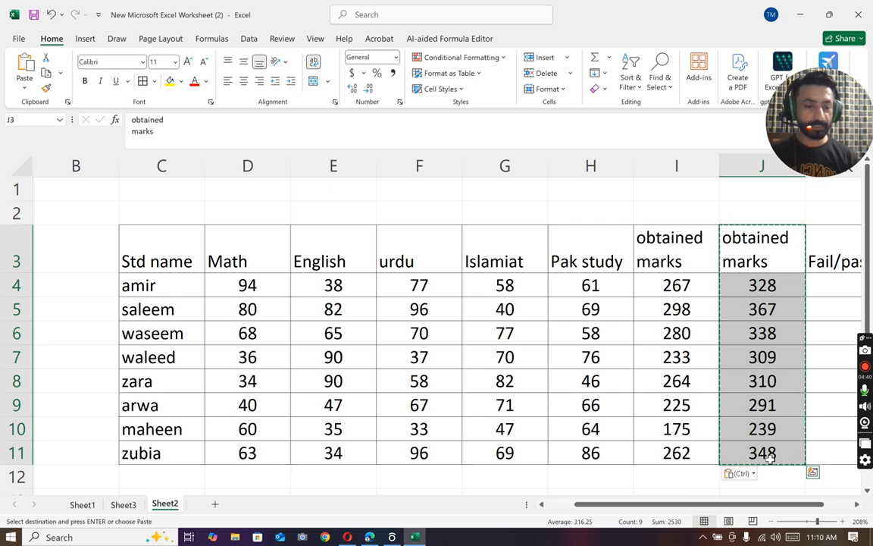
pyautogui.rightClick(763, 453)
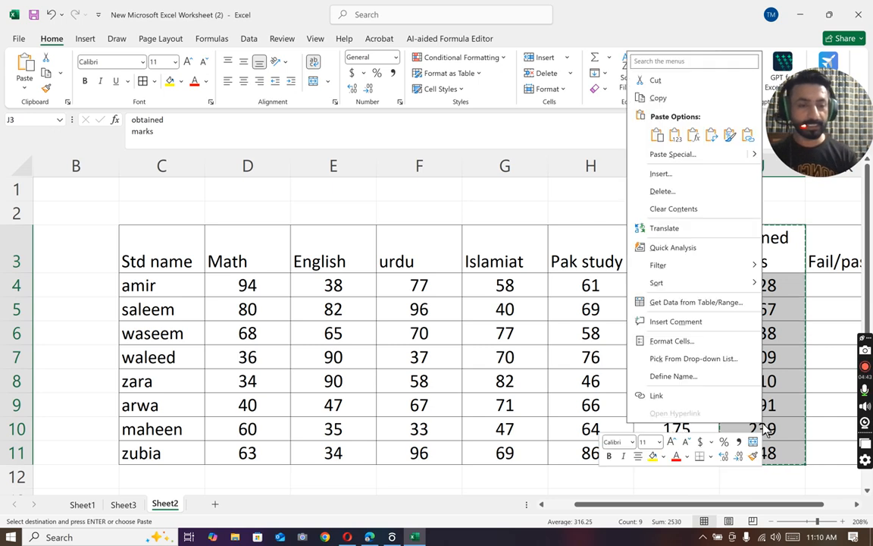
pyautogui.click(673, 208)
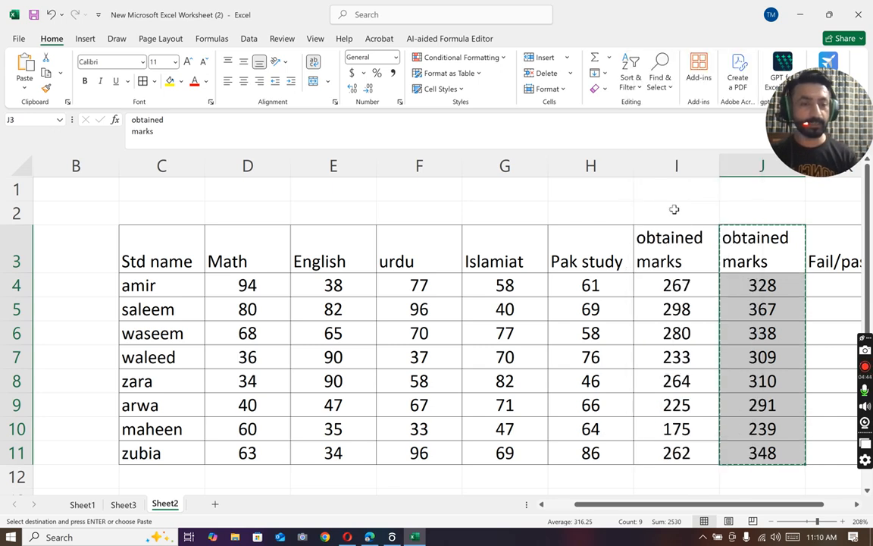
pyautogui.click(763, 244)
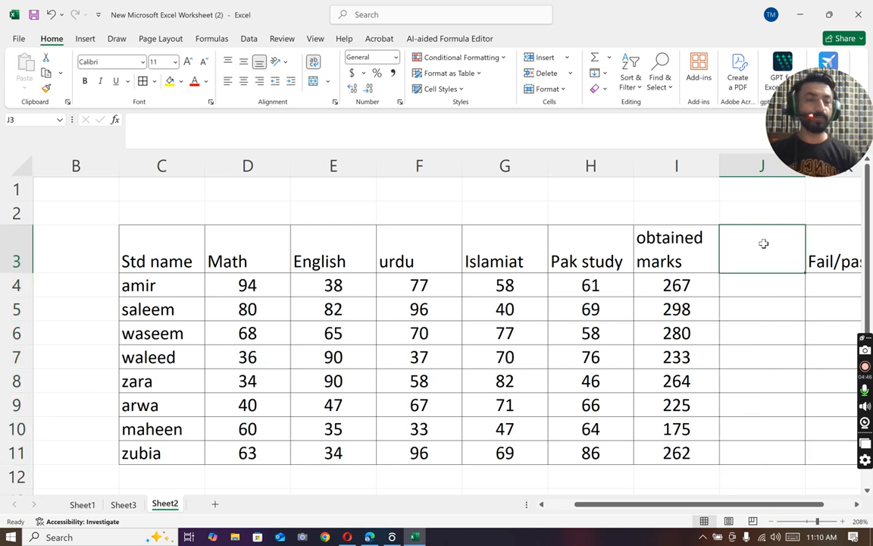
pyautogui.write('Average')
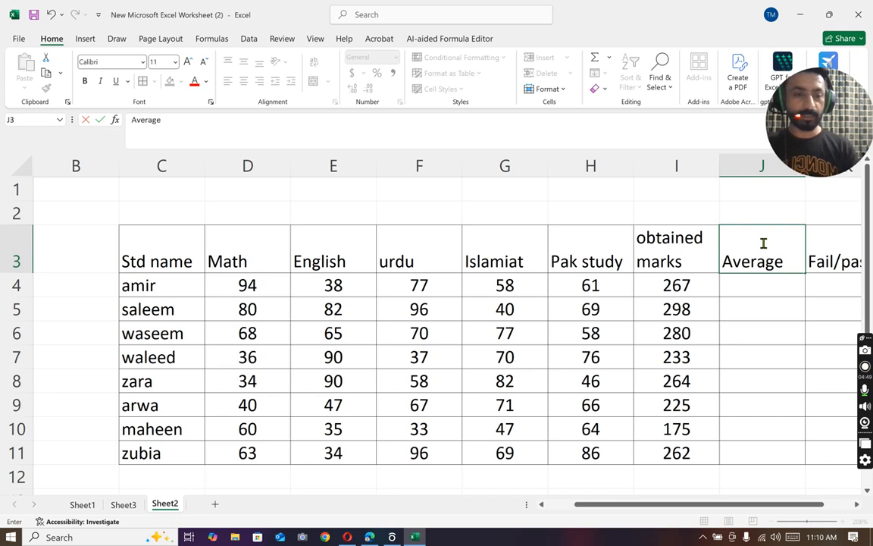
# Step: Calculate the first student's average in J4 with =AVERAGE(D4:G4) and fill the formula down to J11
pyautogui.click(740, 292)
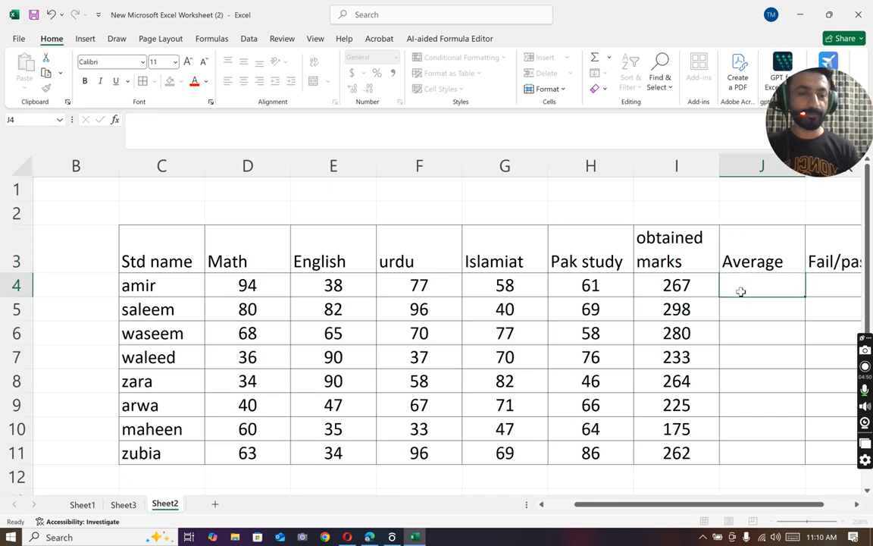
pyautogui.write('=a')
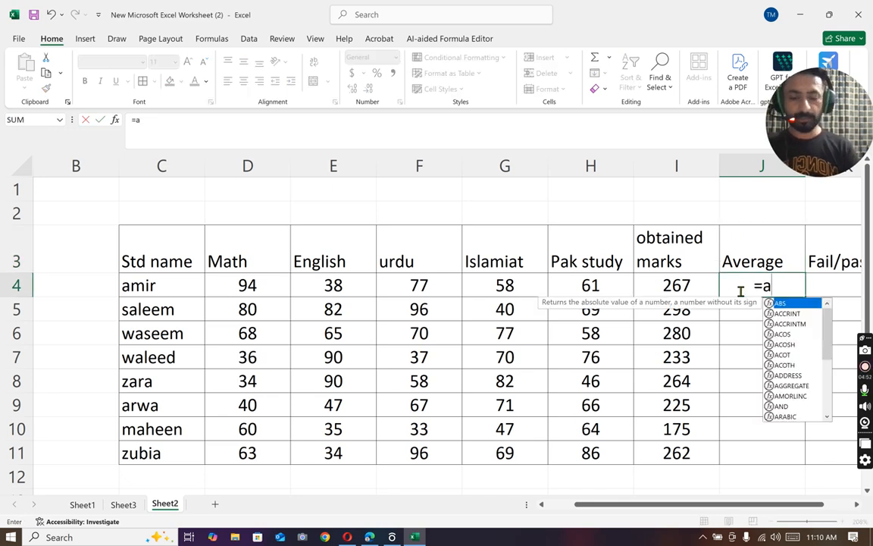
pyautogui.write('verage(')
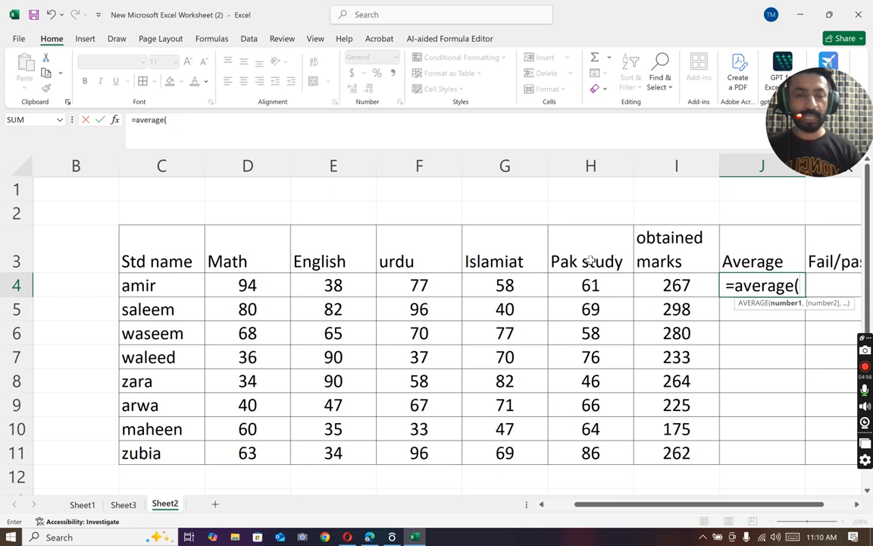
pyautogui.moveTo(235, 280); pyautogui.dragTo(498, 285)
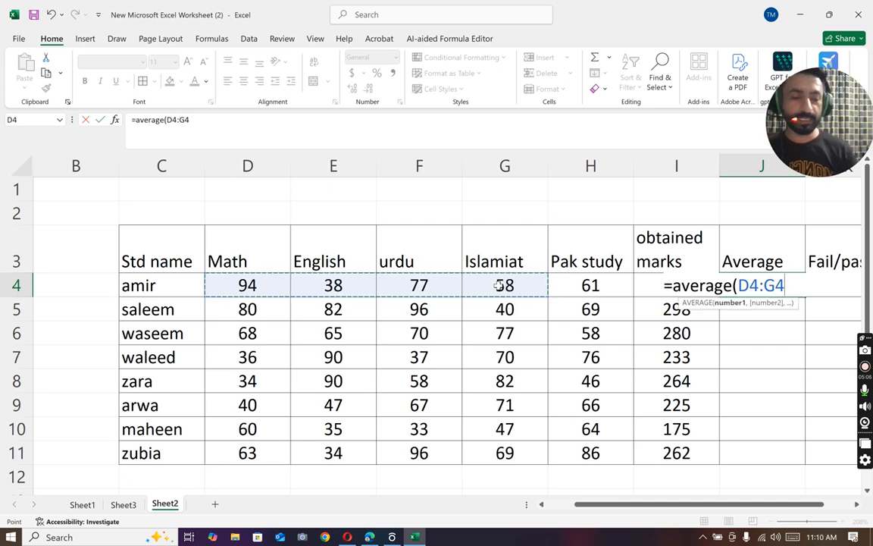
pyautogui.write(')')
pyautogui.press('Return')
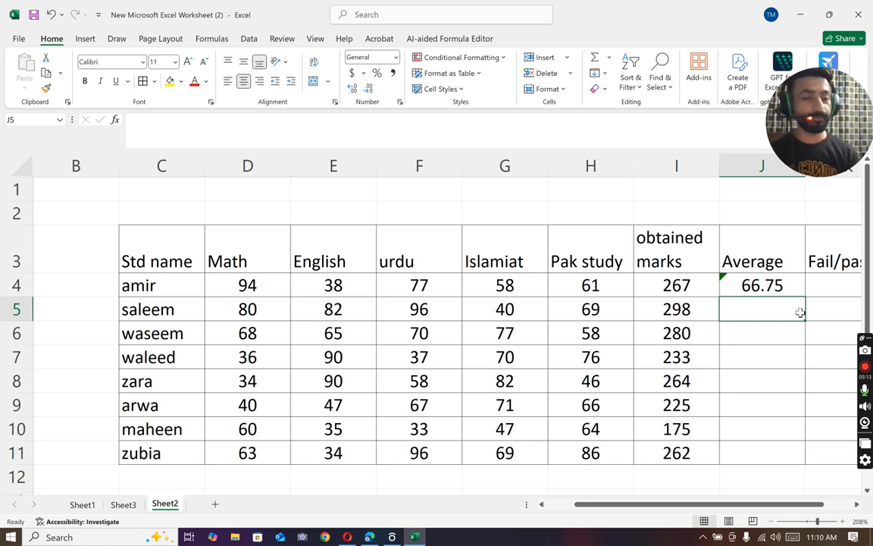
pyautogui.click(797, 286)
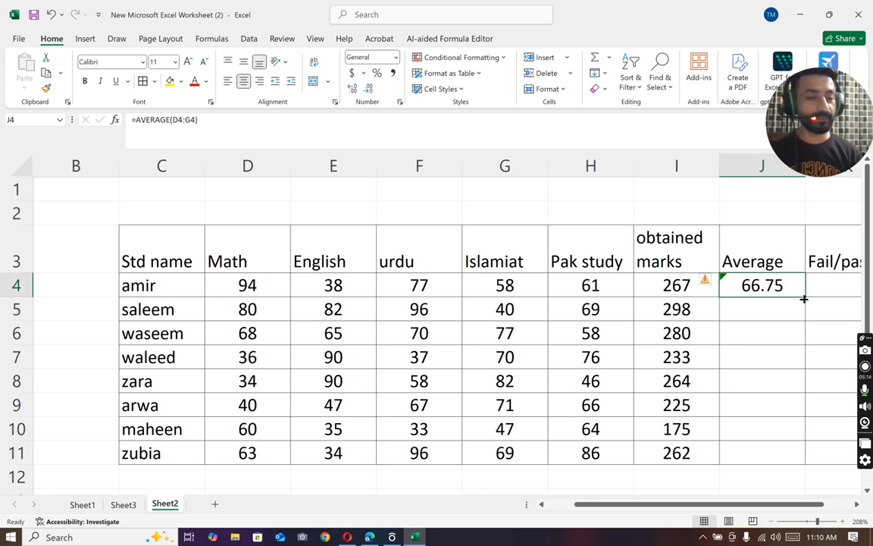
pyautogui.doubleClick(803, 296)
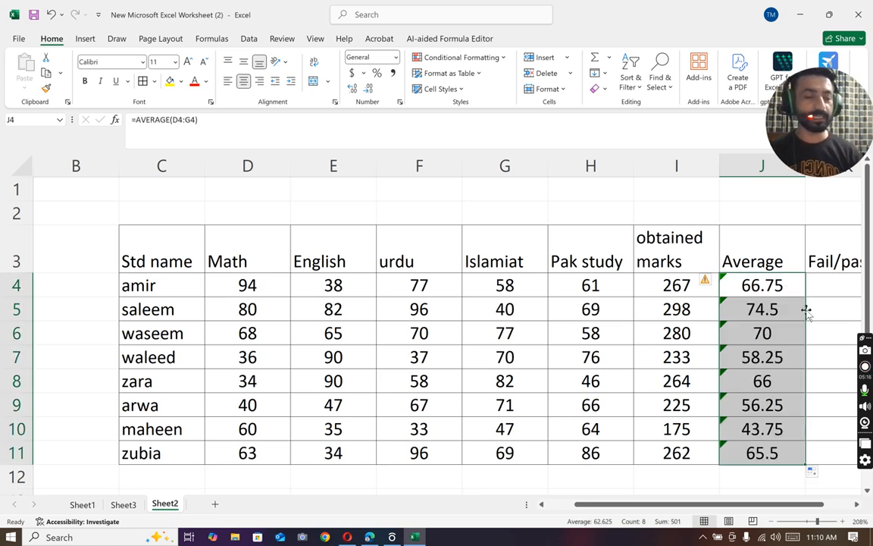
# Step: Enter =IF(J4>50,"Pass","Fail") in K4 to grade the first student from the average
pyautogui.moveTo(788, 502); pyautogui.dragTo(811, 507)
pyautogui.click(751, 283)
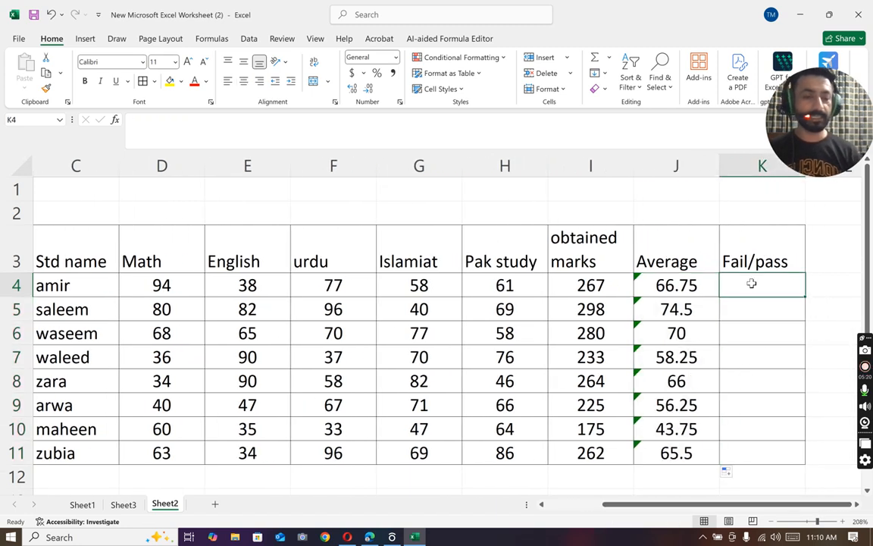
pyautogui.write('=i')
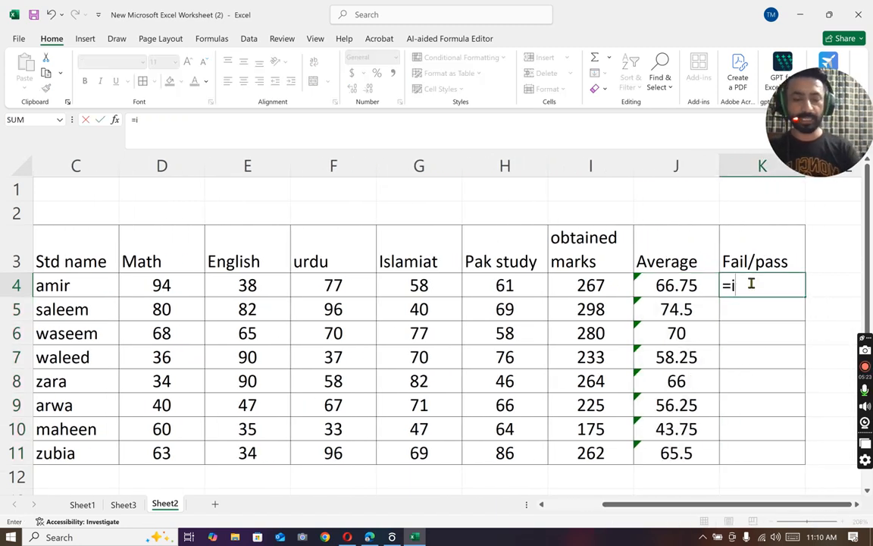
pyautogui.write('f(')
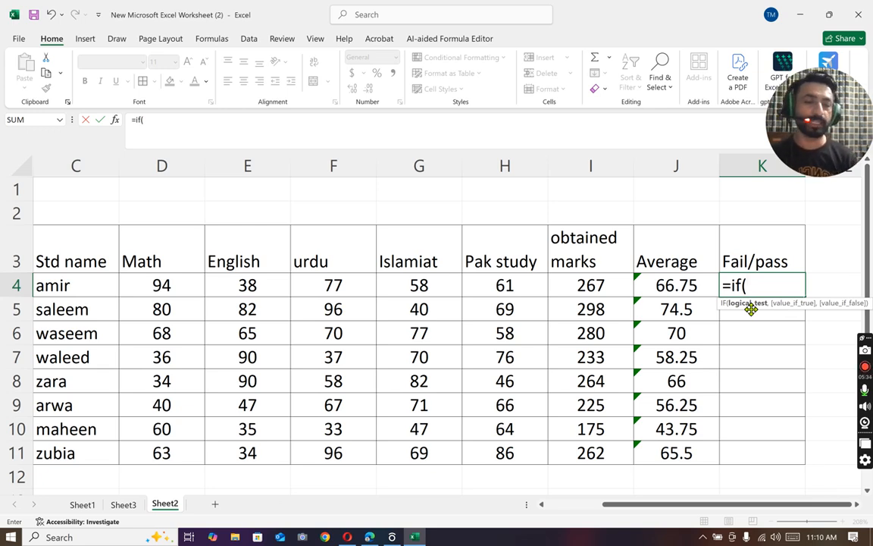
pyautogui.click(672, 284)
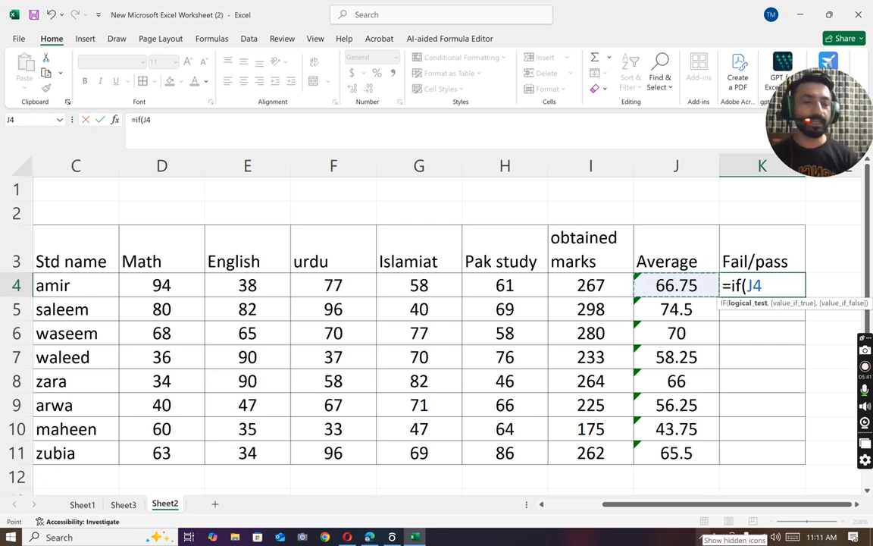
pyautogui.write('>')
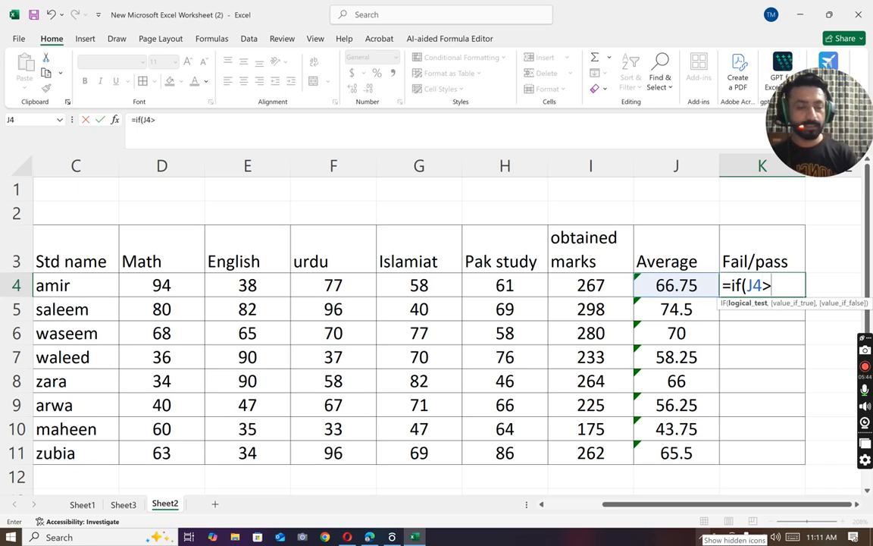
pyautogui.press('BackSpace')
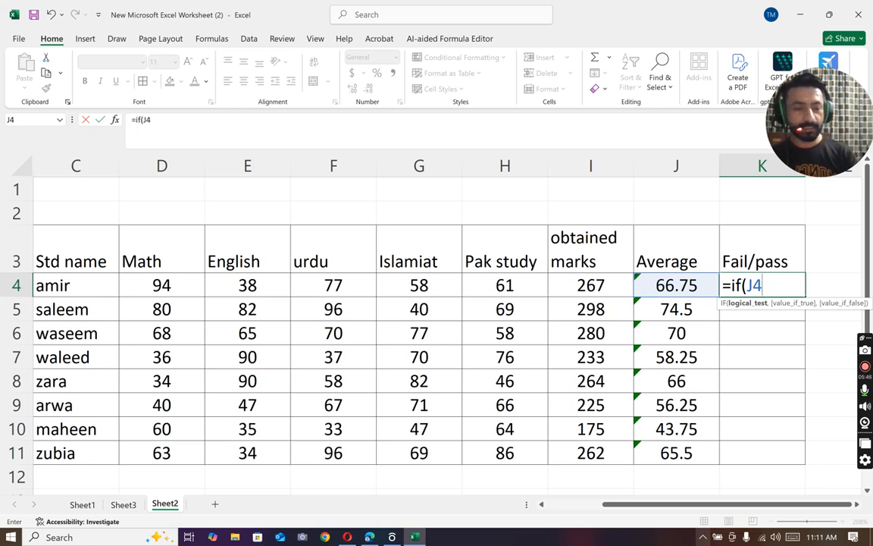
pyautogui.write('>')
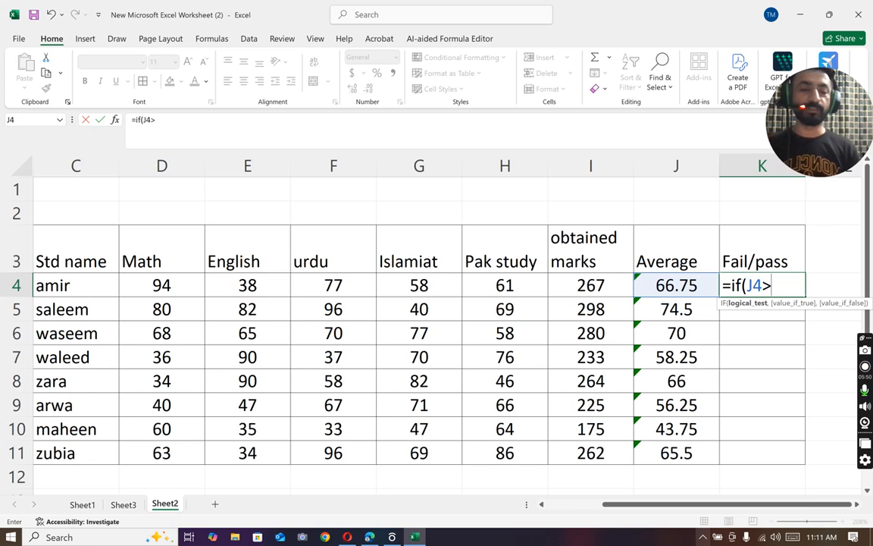
pyautogui.write('50')
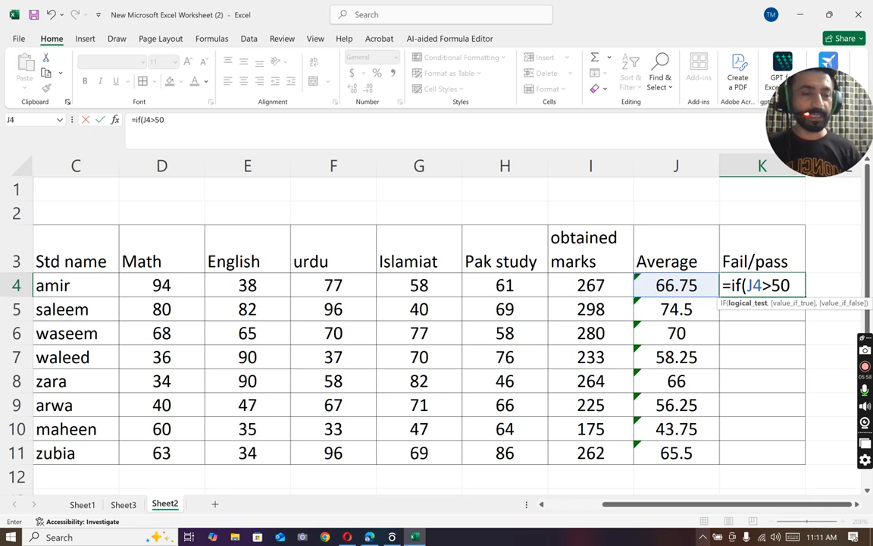
pyautogui.write(',"')
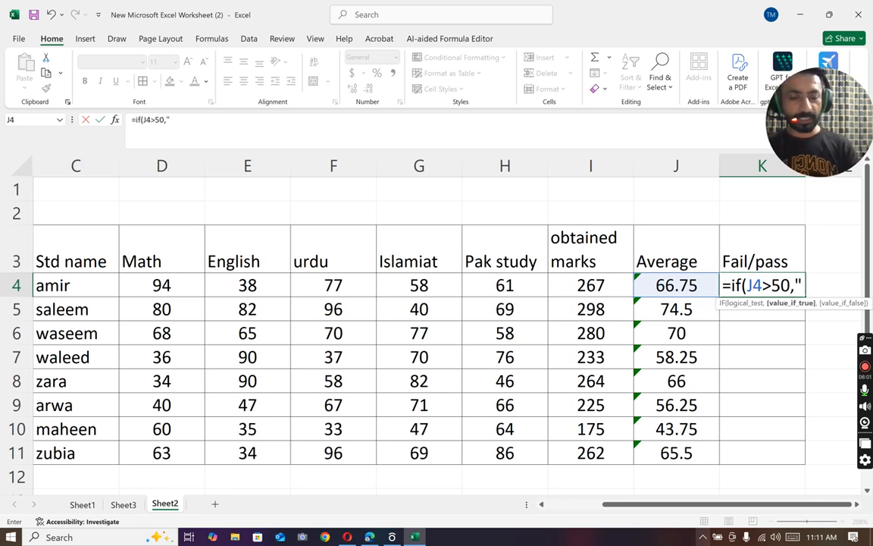
pyautogui.write('Pass')
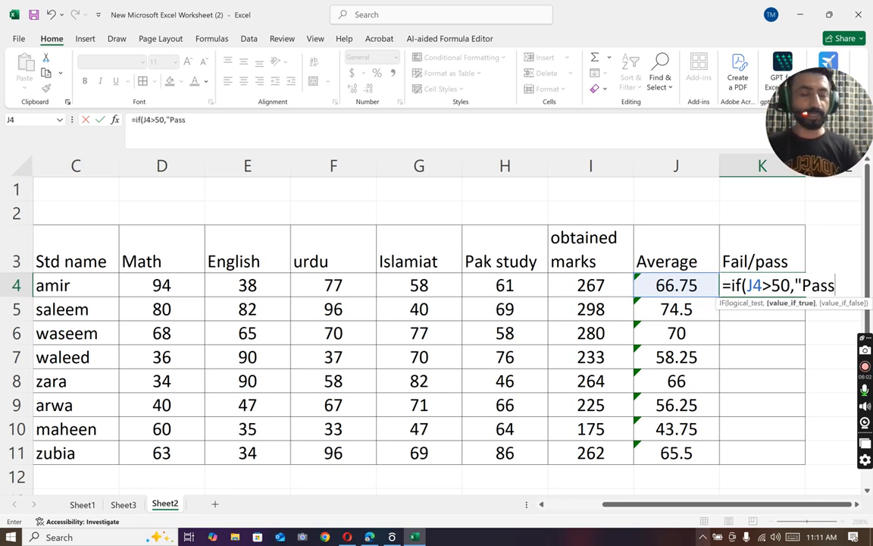
pyautogui.write('"')
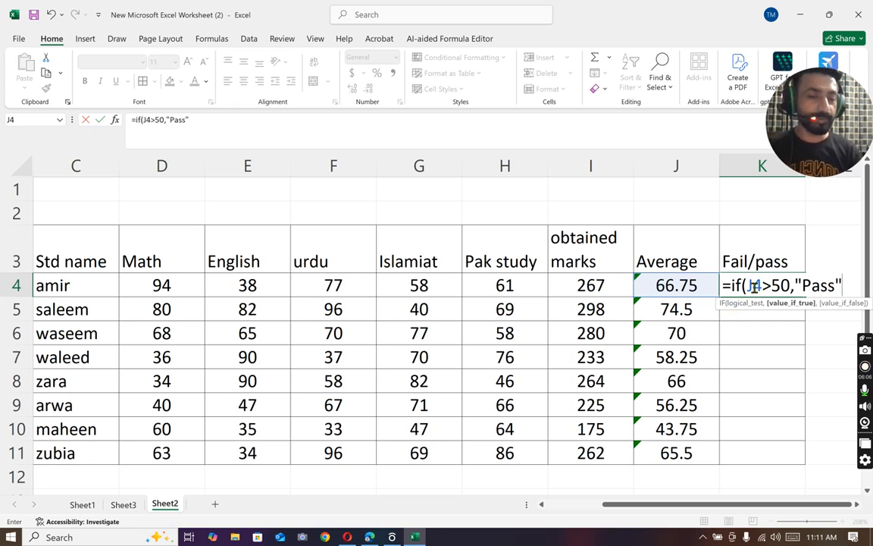
pyautogui.write(',"')
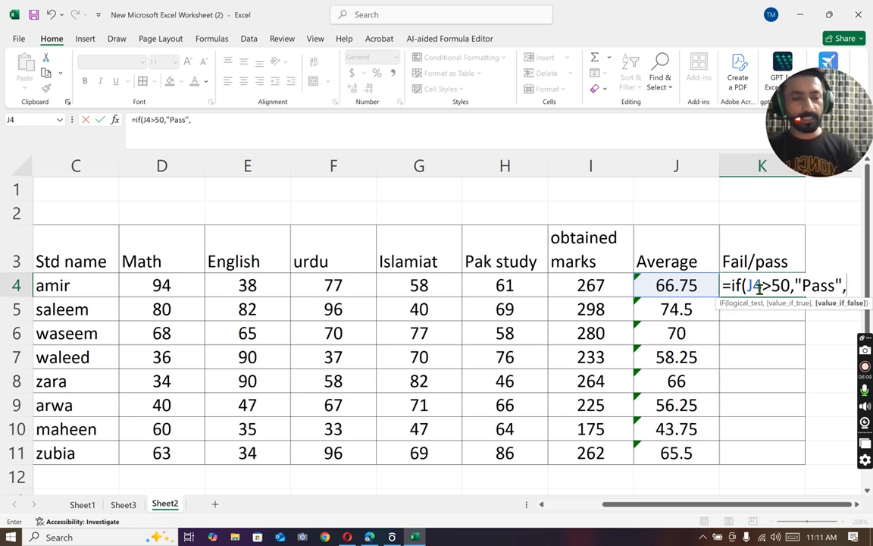
pyautogui.write('Fa')
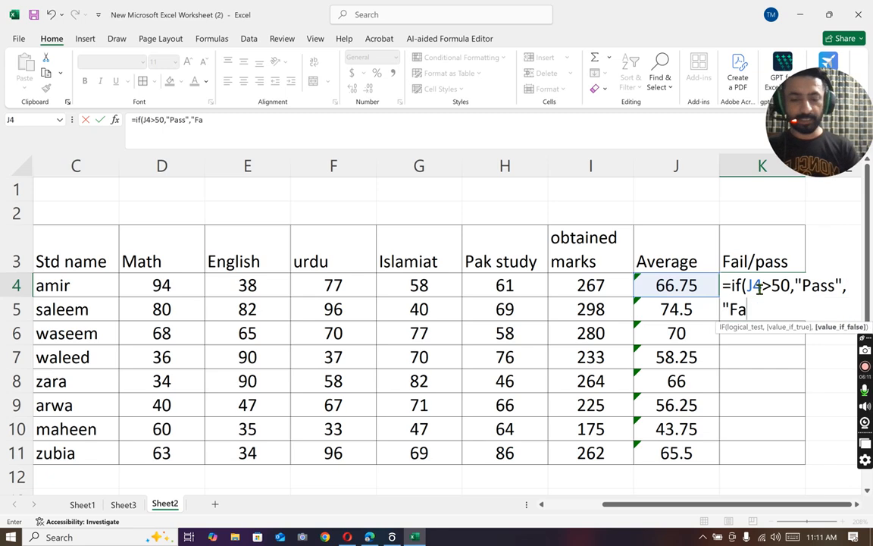
pyautogui.write('il")')
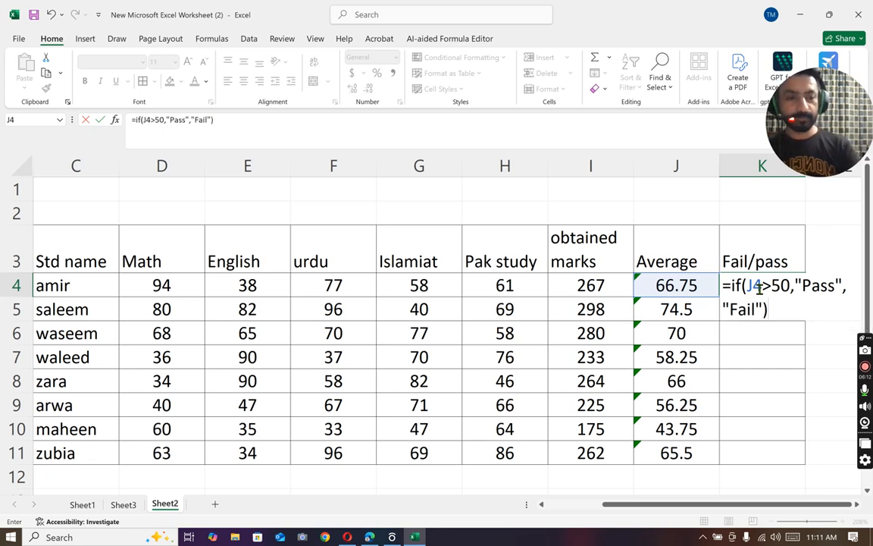
pyautogui.press('Return')
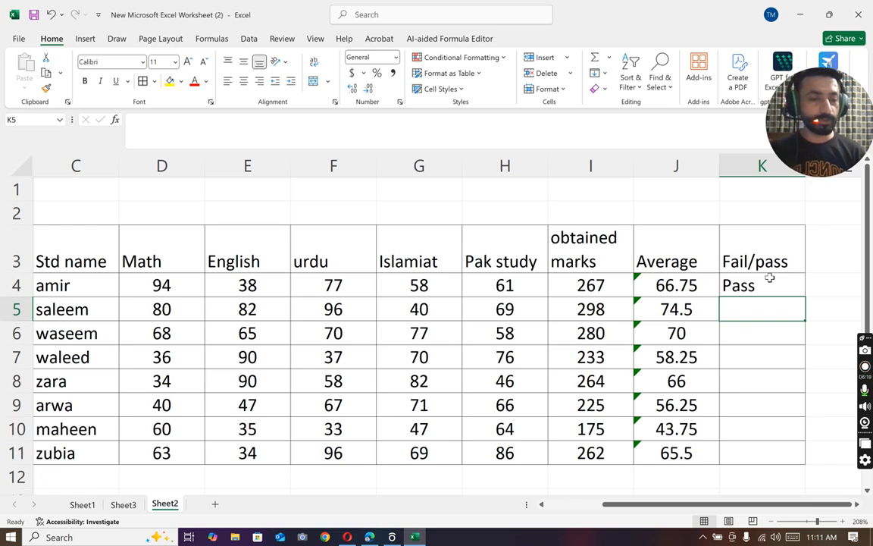
# Step: Enter =IF(J5>50,"Pass","Fail") in K5 to grade the second student from the average
pyautogui.rightClick(756, 360)
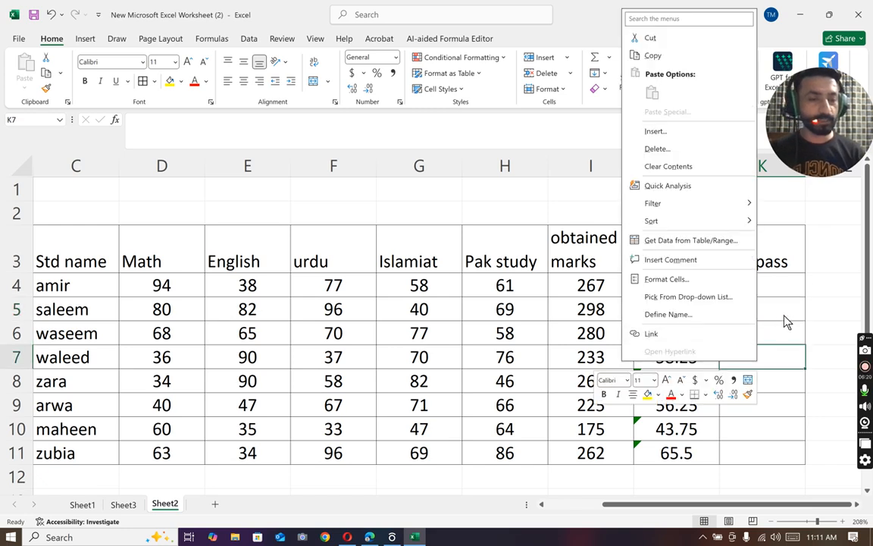
pyautogui.click(784, 314)
pyautogui.click(780, 312)
pyautogui.write('=if(')
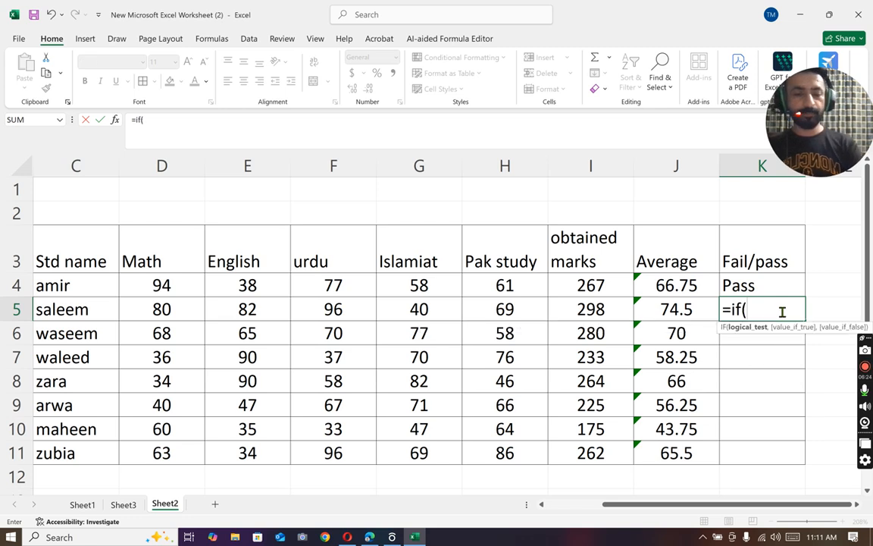
pyautogui.click(661, 308)
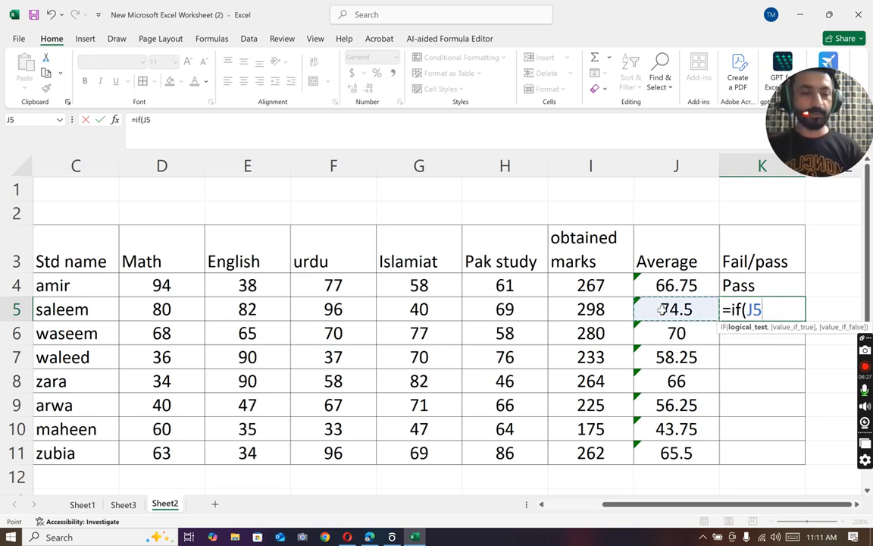
pyautogui.write('>')
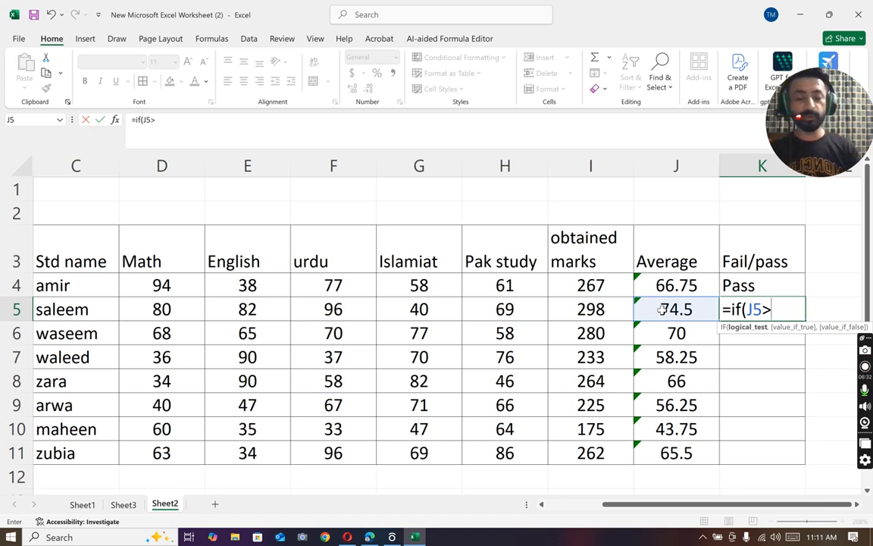
pyautogui.write('50')
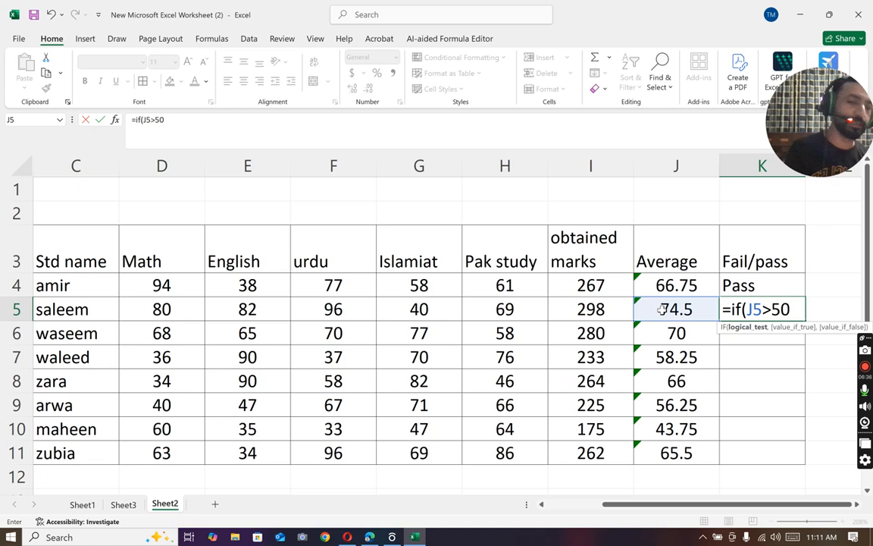
pyautogui.write(',"Pas')
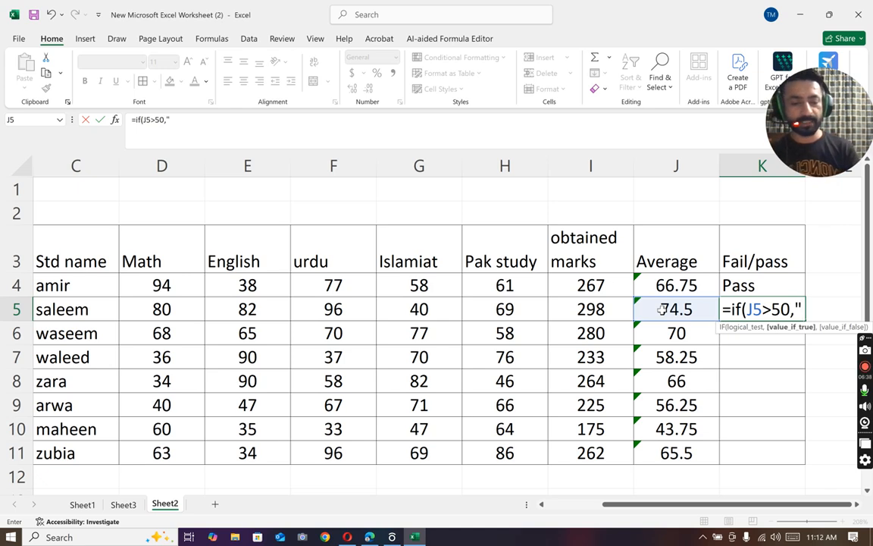
pyautogui.write('s"')
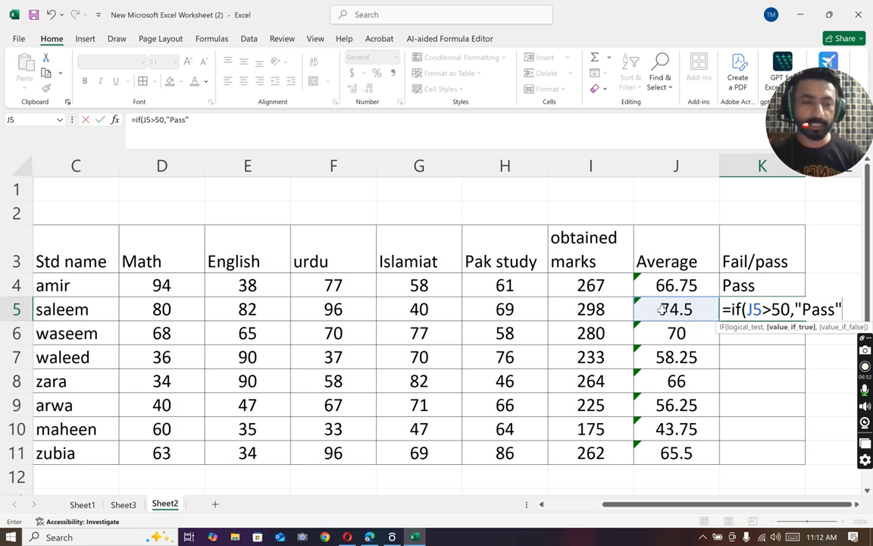
pyautogui.write(',"')
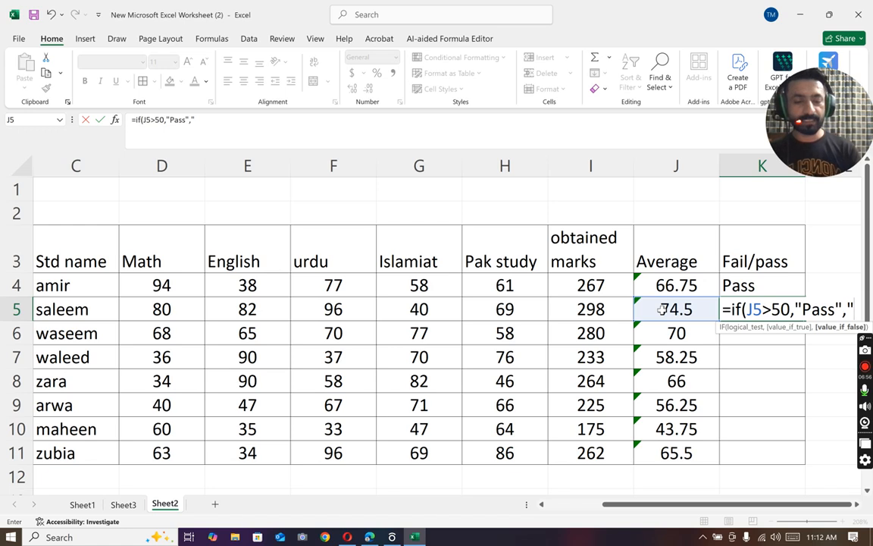
pyautogui.write('Fail')
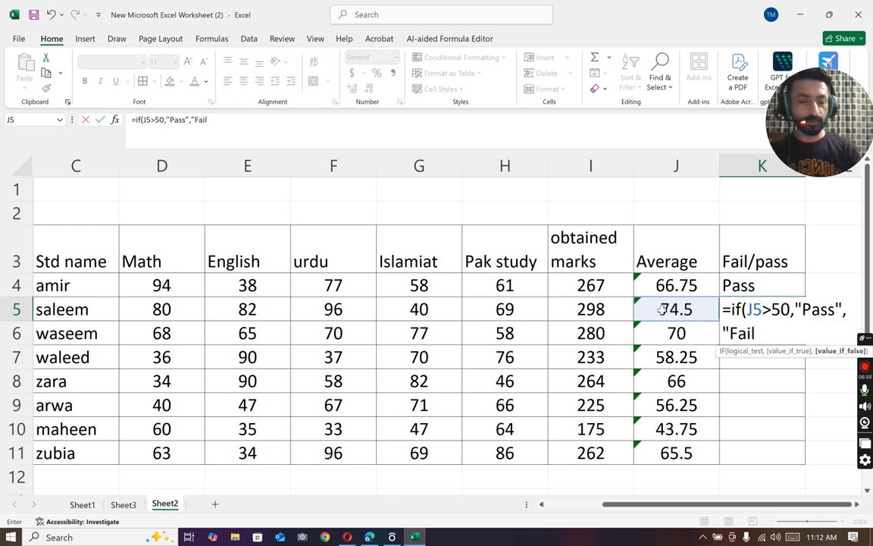
pyautogui.write('")')
pyautogui.press('Return')
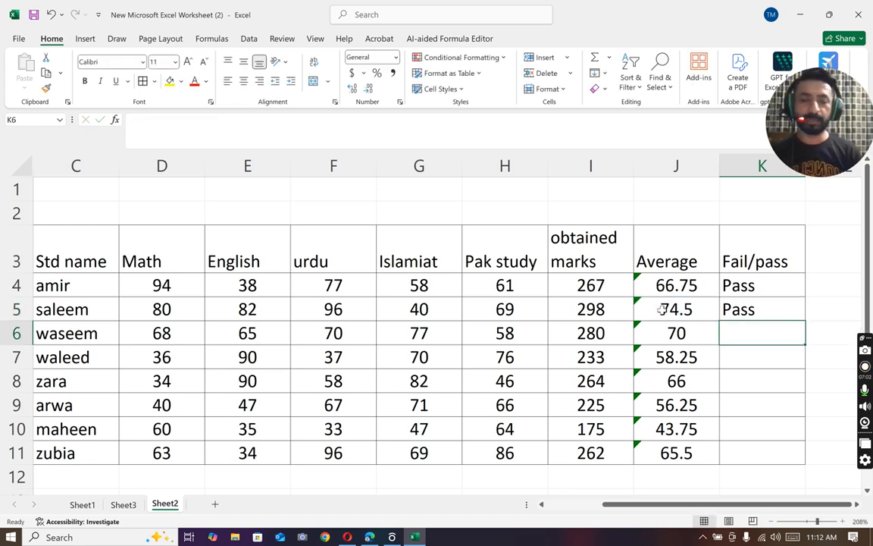
# Step: Fill the IF formula from K5 down the Fail/pass column to K11
pyautogui.click(764, 309)
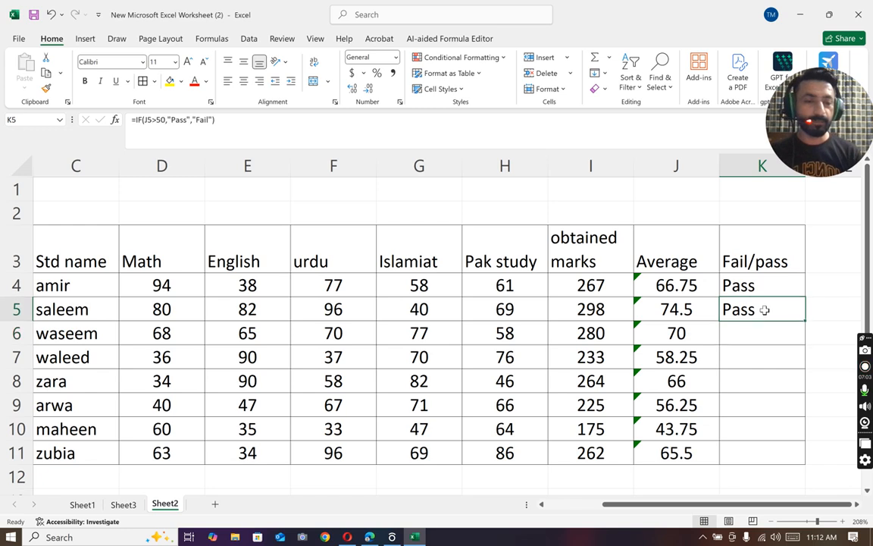
pyautogui.doubleClick(804, 322)
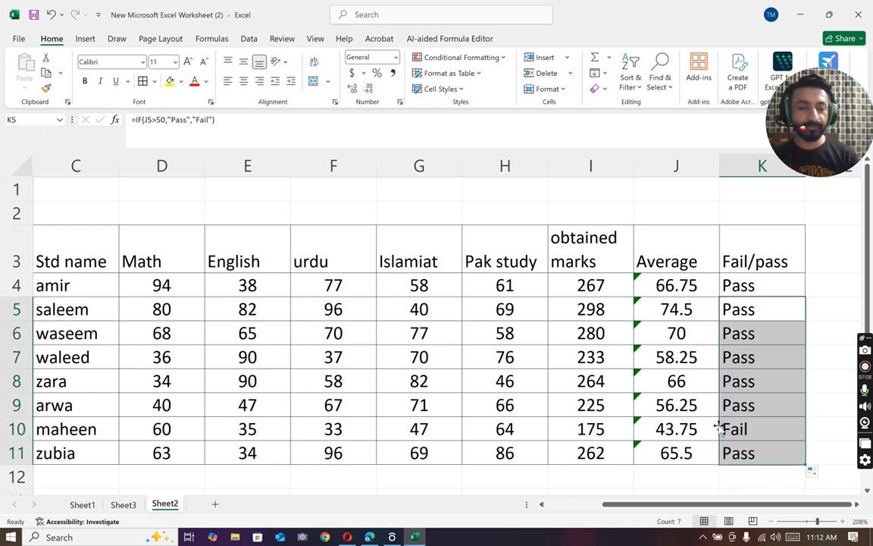
pyautogui.click(686, 431)
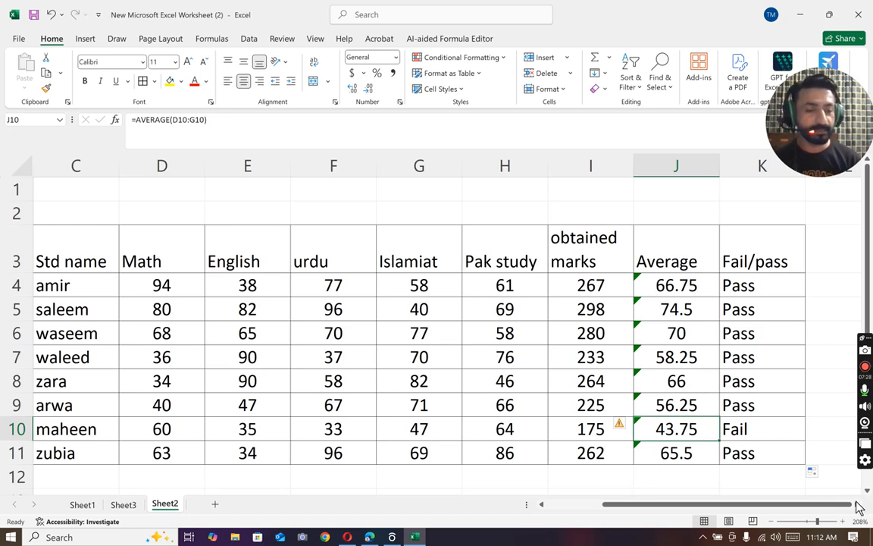
# Step: Change the third student's urdu mark in F6 to 22
pyautogui.click(323, 334)
pyautogui.write('22')
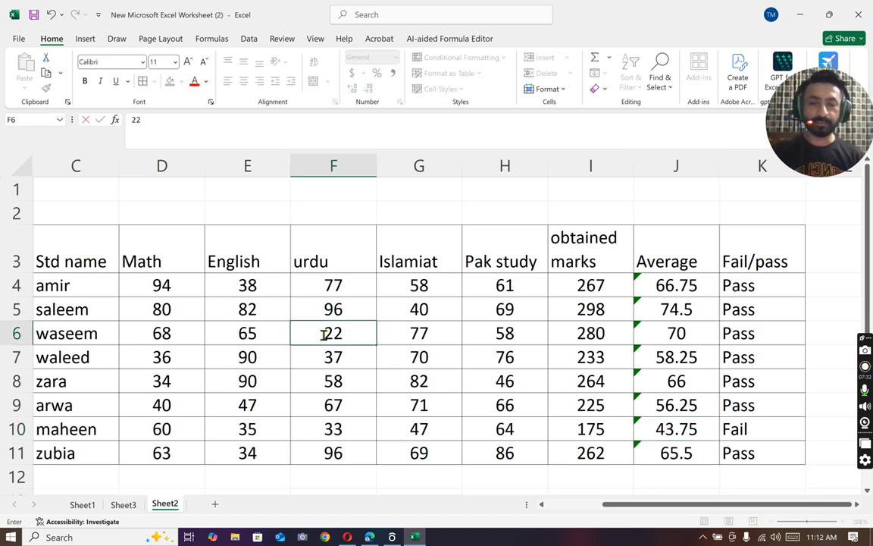
pyautogui.press('Return')
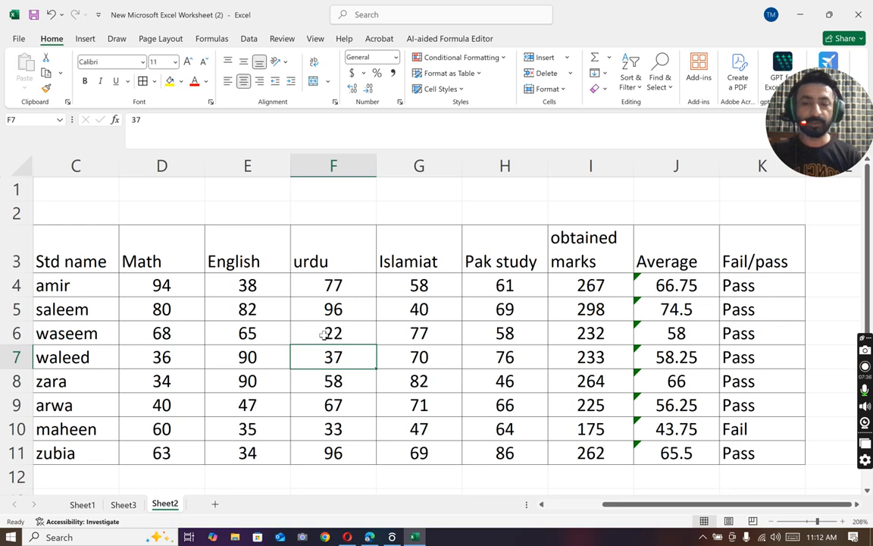
# Step: Change the third student's English mark in E6 to 30
pyautogui.click(267, 335)
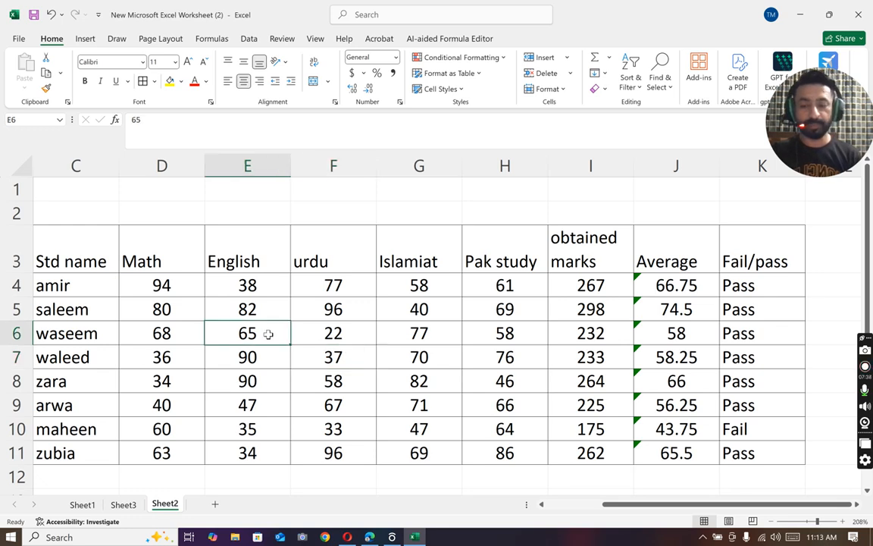
pyautogui.write('0')
pyautogui.press('BackSpace')
pyautogui.write('30')
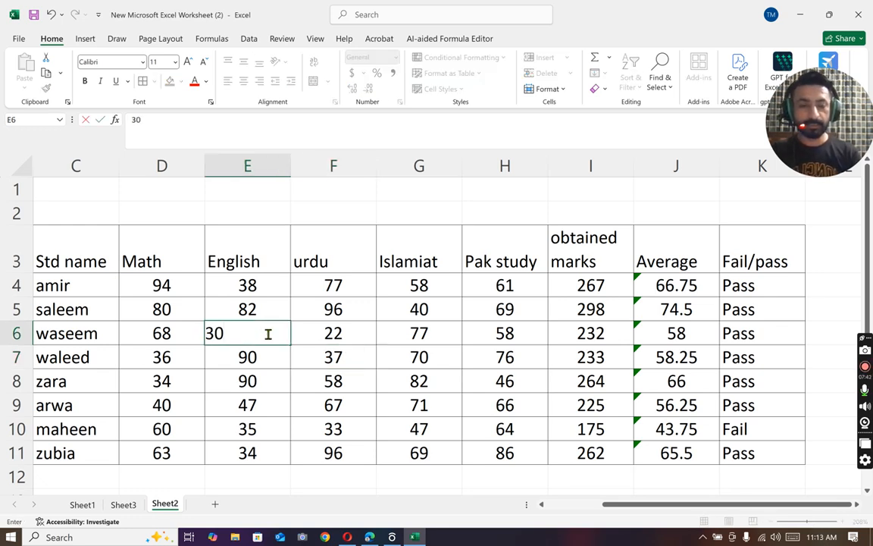
pyautogui.press('Return')
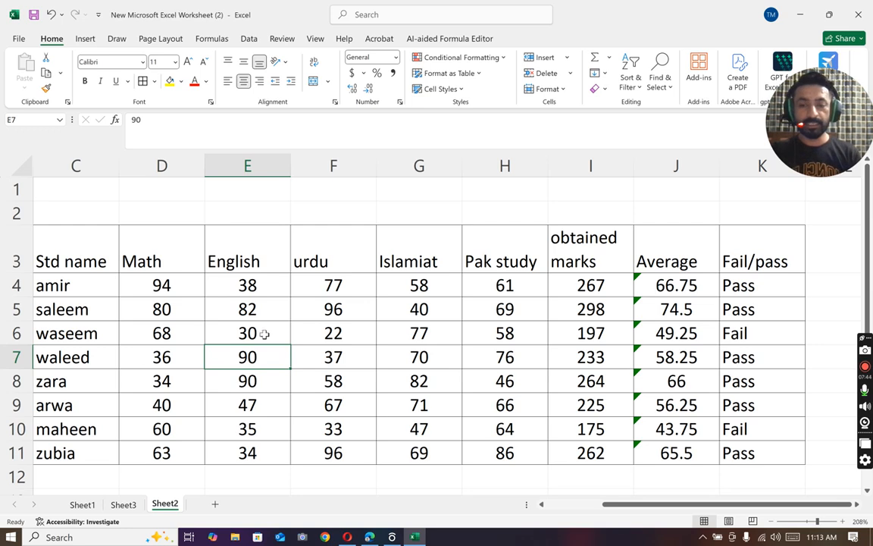
# Step: Set the third student's English mark in E6 to 32
pyautogui.click(264, 334)
pyautogui.press('BackSpace')
pyautogui.write('32')
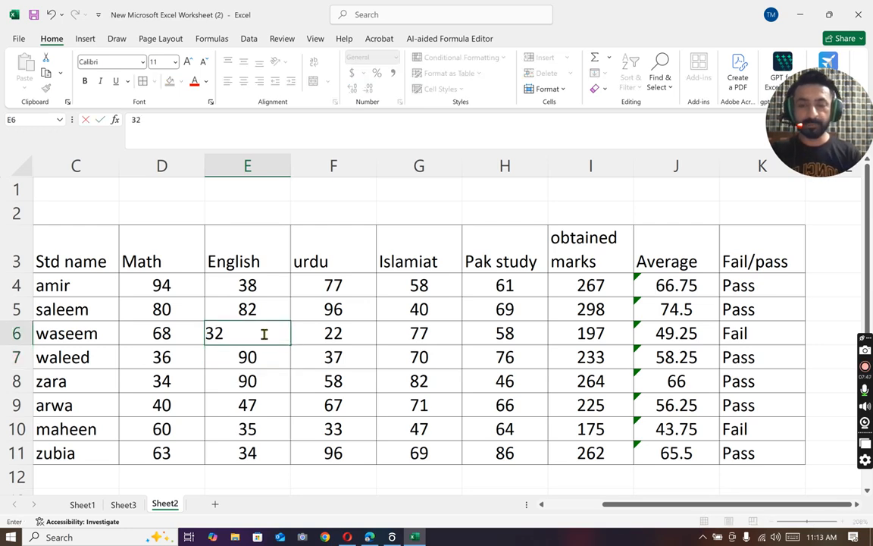
pyautogui.press('Return')
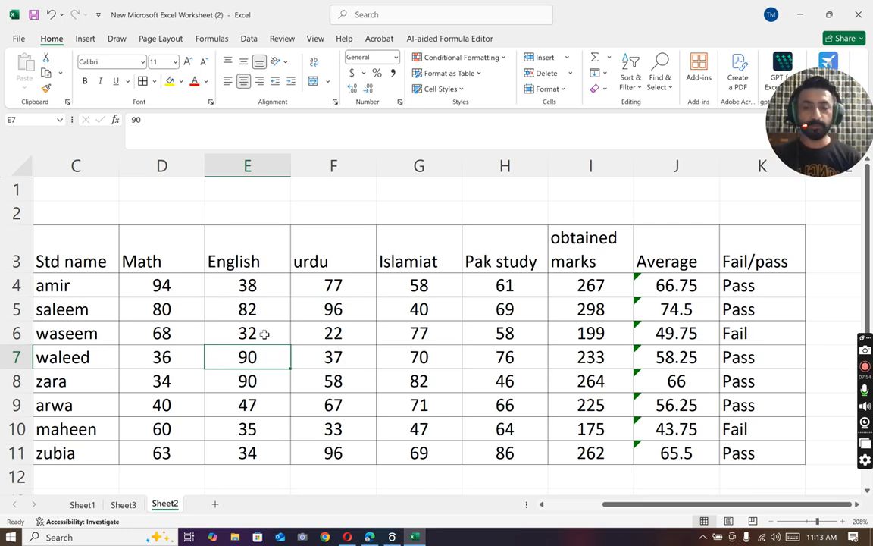
# Step: Set the third student's English mark in E6 to 44 and urdu mark in F6 to 45
pyautogui.click(261, 331)
pyautogui.write('44')
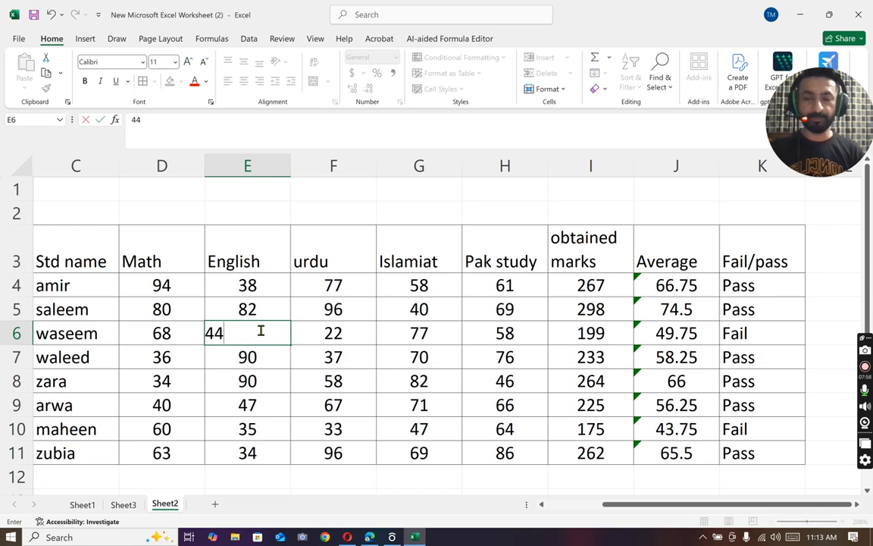
pyautogui.click(333, 331)
pyautogui.write('45')
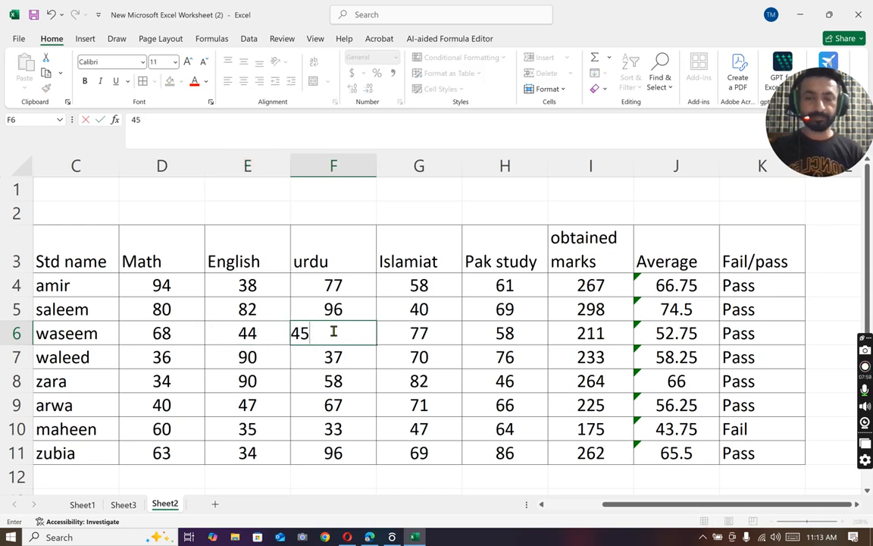
pyautogui.click(384, 352)
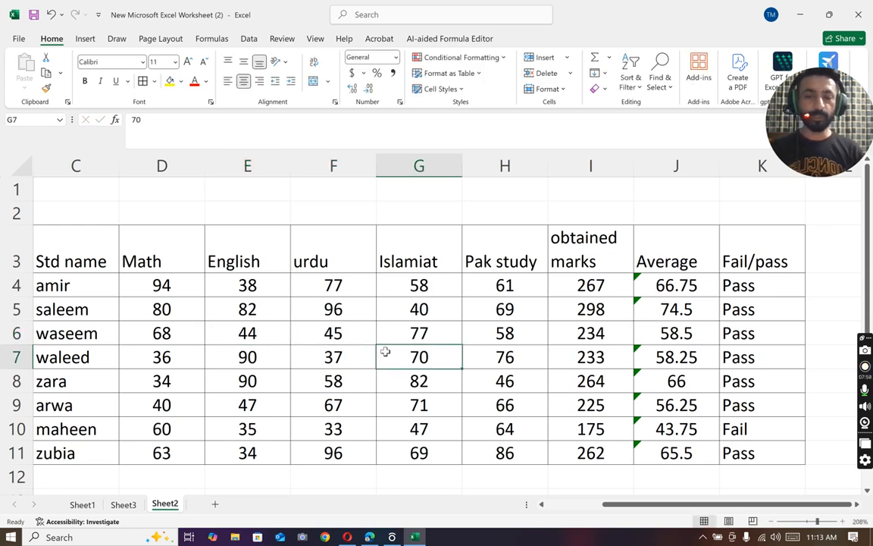
# Step: Set the first student's English mark in E4 and urdu mark in F4 to 98
pyautogui.click(505, 286)
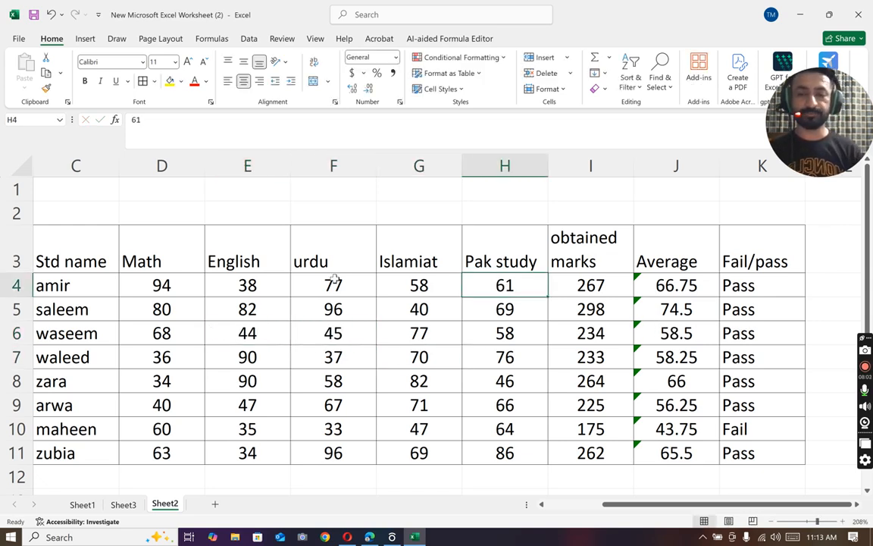
pyautogui.click(249, 283)
pyautogui.write('98')
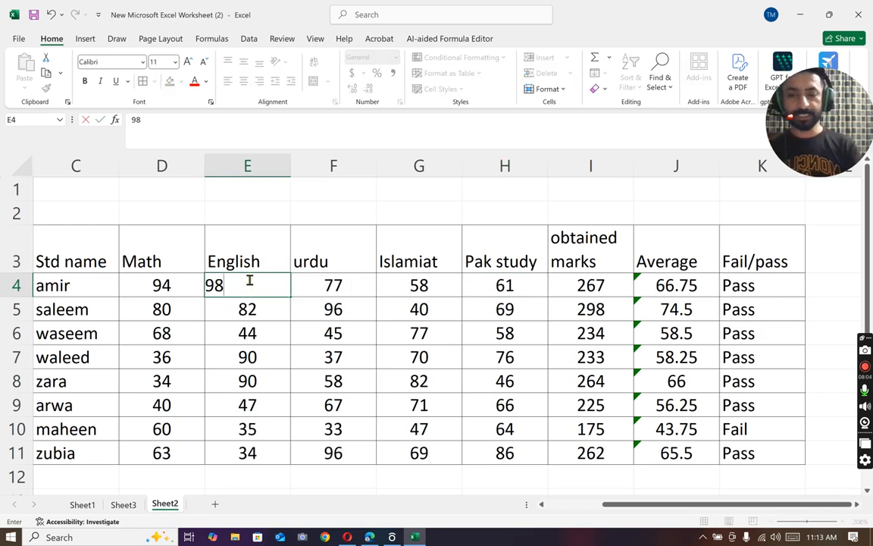
pyautogui.click(324, 285)
pyautogui.write('98')
# Step: Set the first student's Islamiat mark in G4 and Pak study mark in H4 to 22, and select D4:K4 for review
pyautogui.click(402, 284)
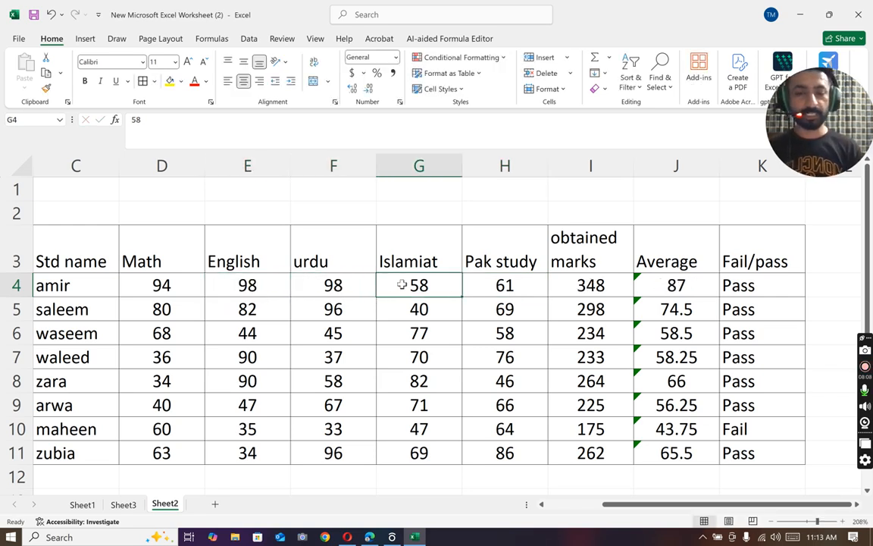
pyautogui.write('22')
pyautogui.click(488, 286)
pyautogui.write('22')
pyautogui.press('Return')
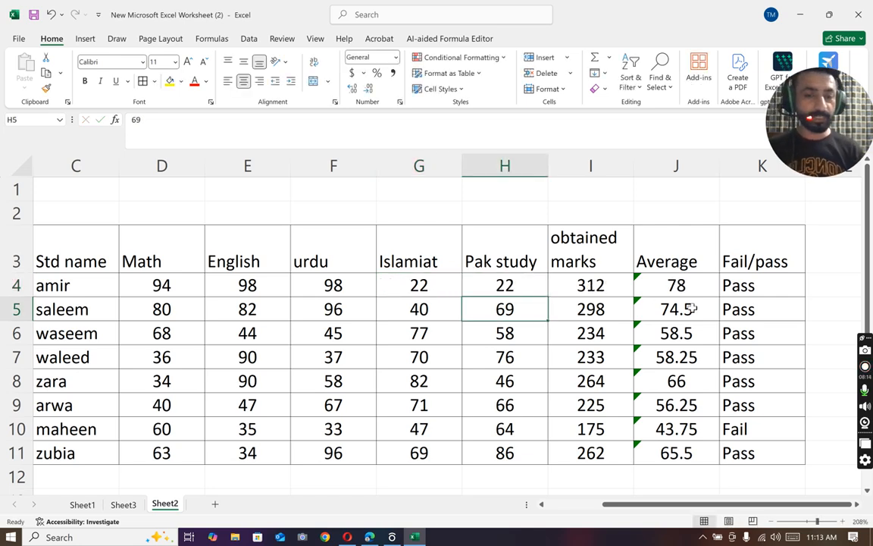
pyautogui.click(749, 284)
pyautogui.moveTo(749, 284); pyautogui.dragTo(179, 288)
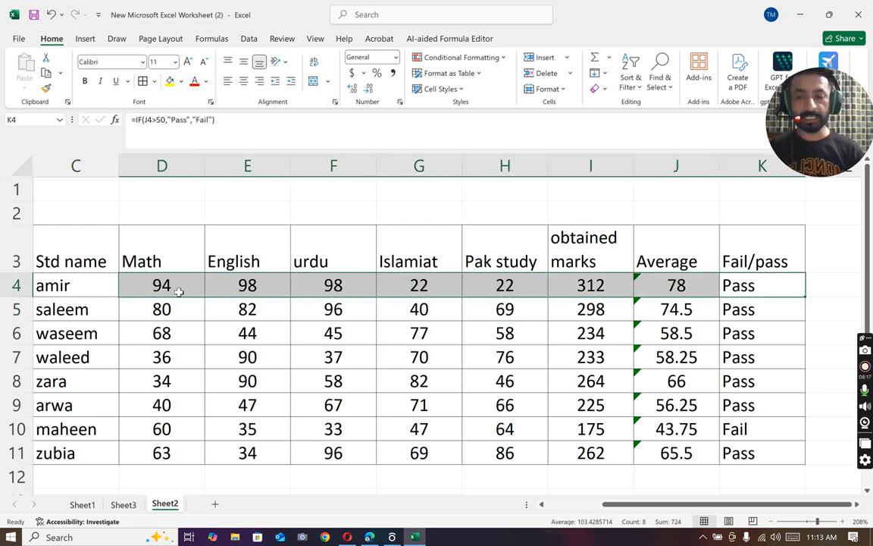
# Step: Enter the column heading "Supply/pass/Fail" in L3, beside the Fail/pass column
pyautogui.click(857, 504)
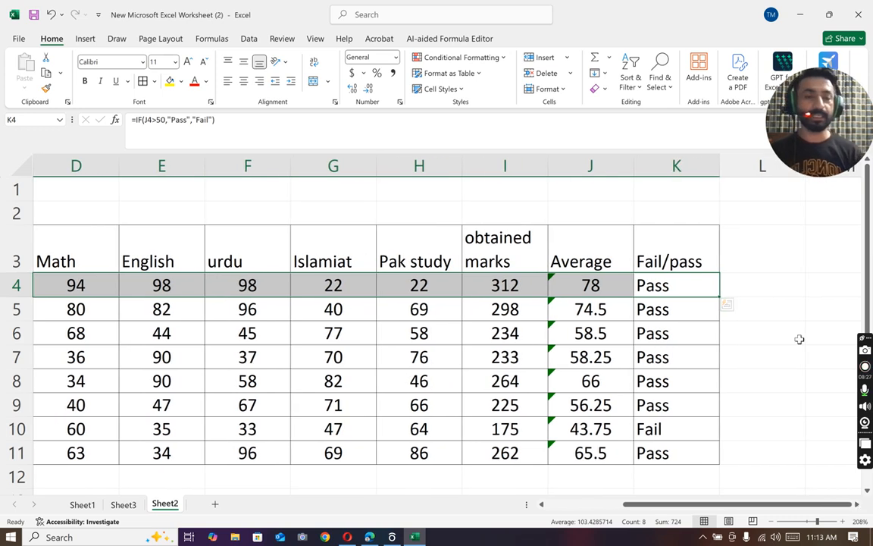
pyautogui.click(748, 228)
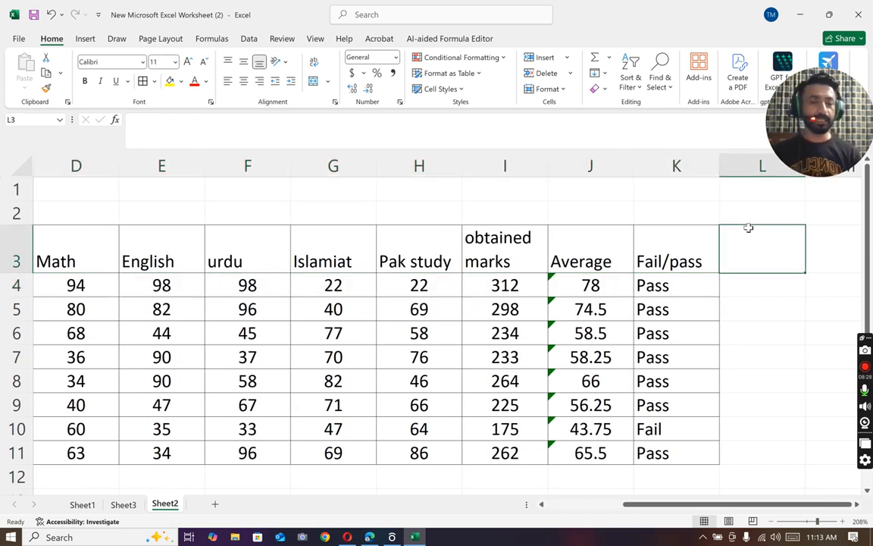
pyautogui.write('Su')
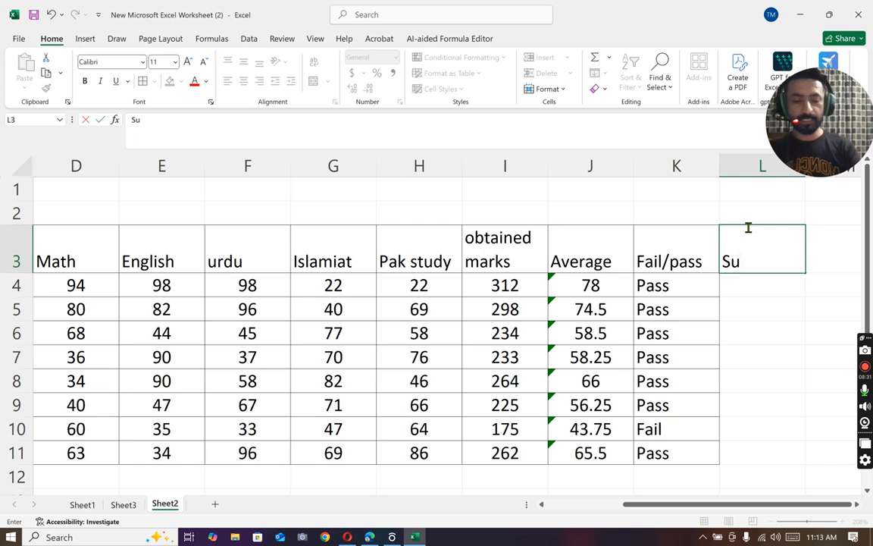
pyautogui.write('pply')
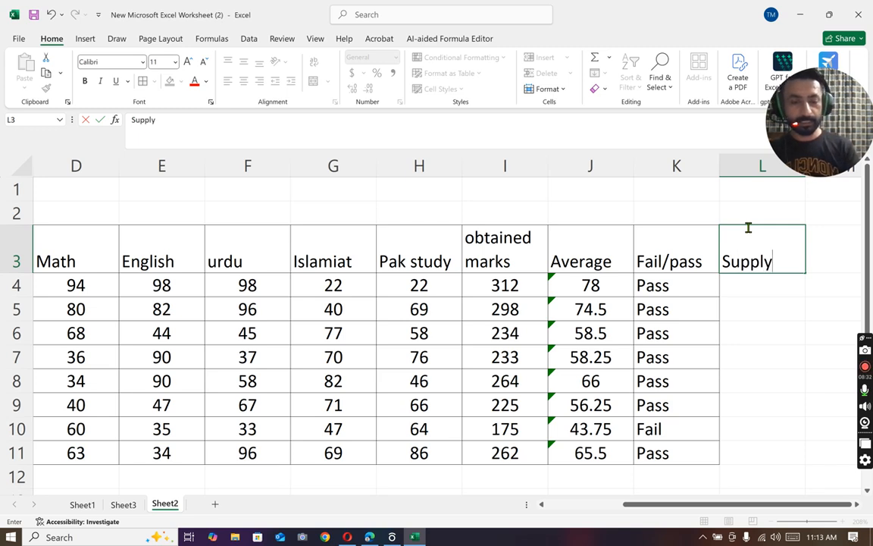
pyautogui.write('/pa')
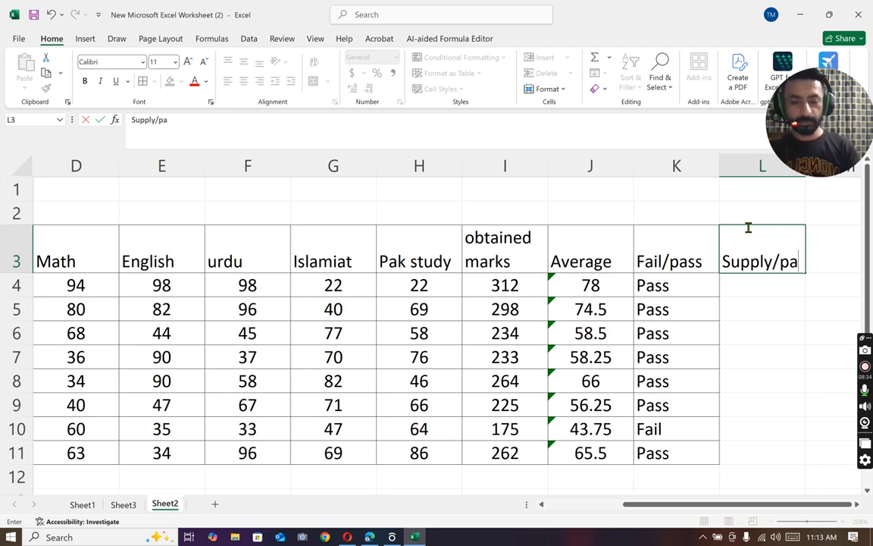
pyautogui.write('ss/Fail')
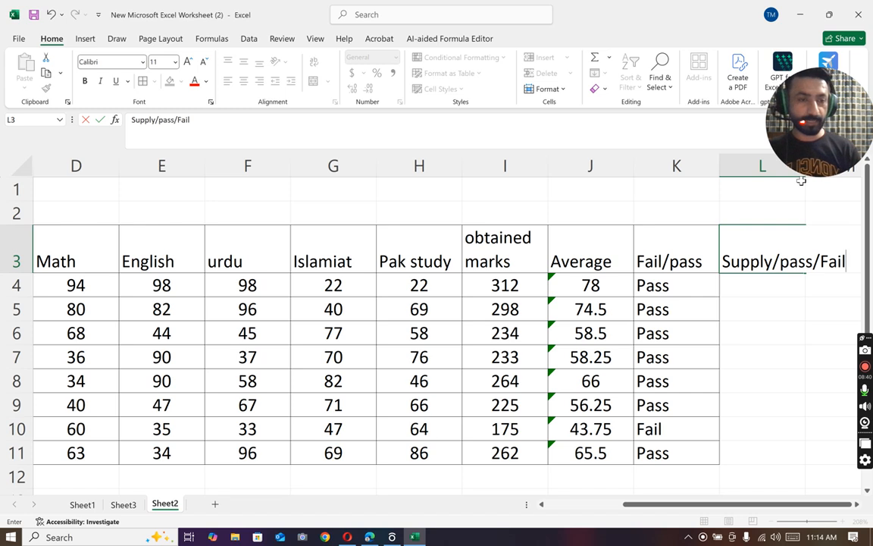
# Step: Auto-fit column L to its heading and apply borders to L3:L11
pyautogui.moveTo(791, 165); pyautogui.dragTo(635, 97)
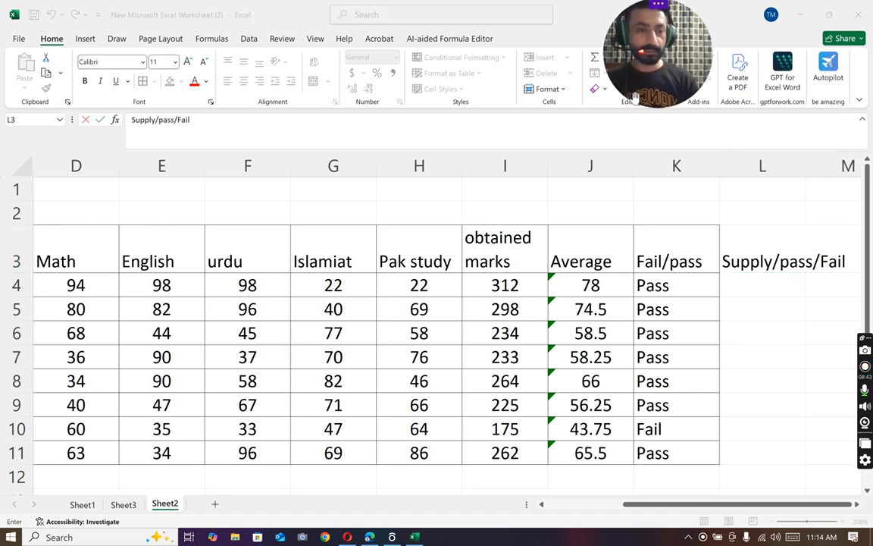
pyautogui.click(803, 165)
pyautogui.doubleClick(804, 165)
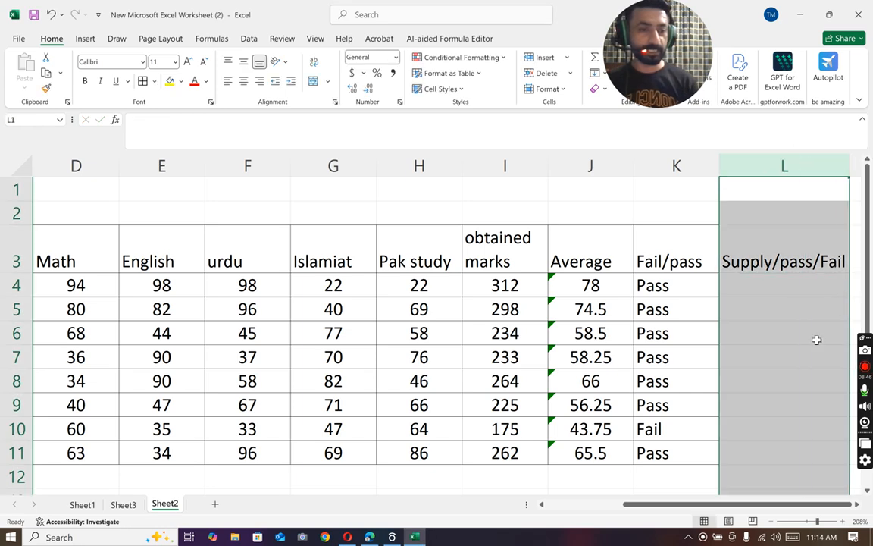
pyautogui.moveTo(758, 264); pyautogui.dragTo(771, 456)
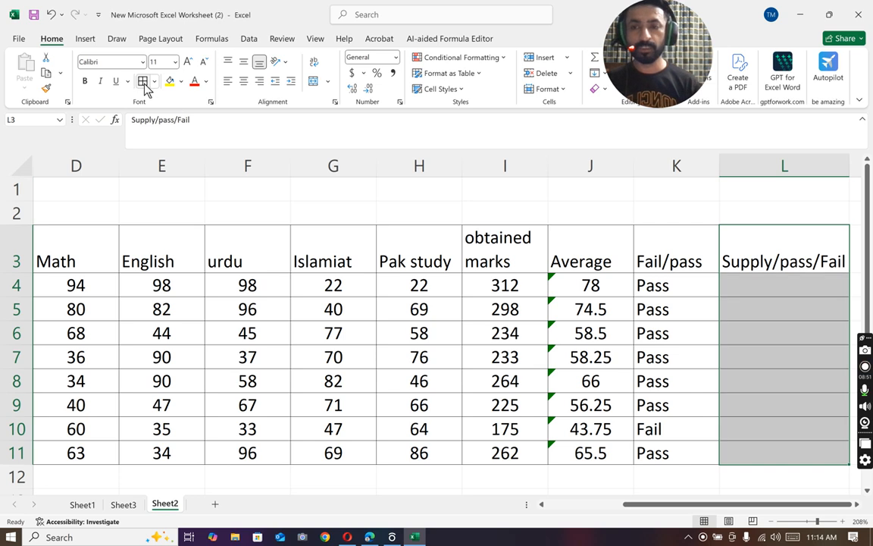
# Step: Start a formula in L4 with IF containing a COUNTIF over the first student's subject marks, D4:H4
pyautogui.click(760, 287)
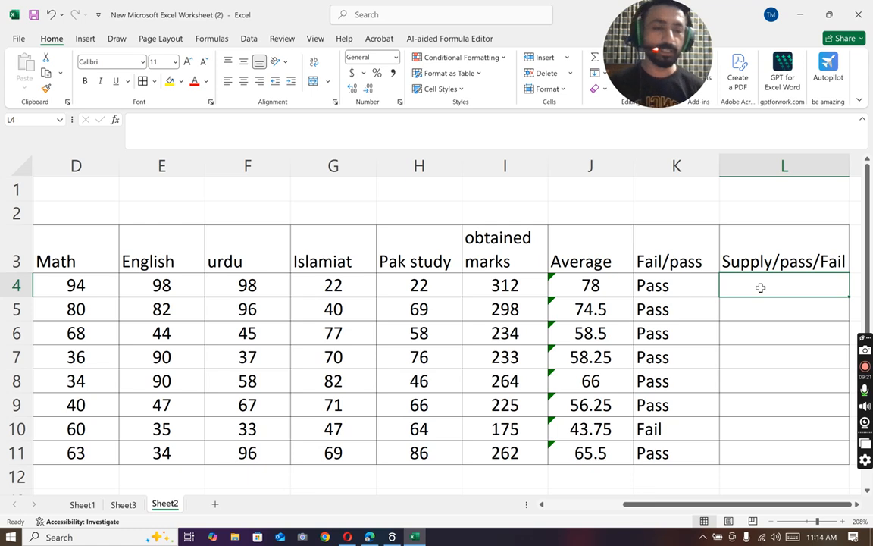
pyautogui.write('=')
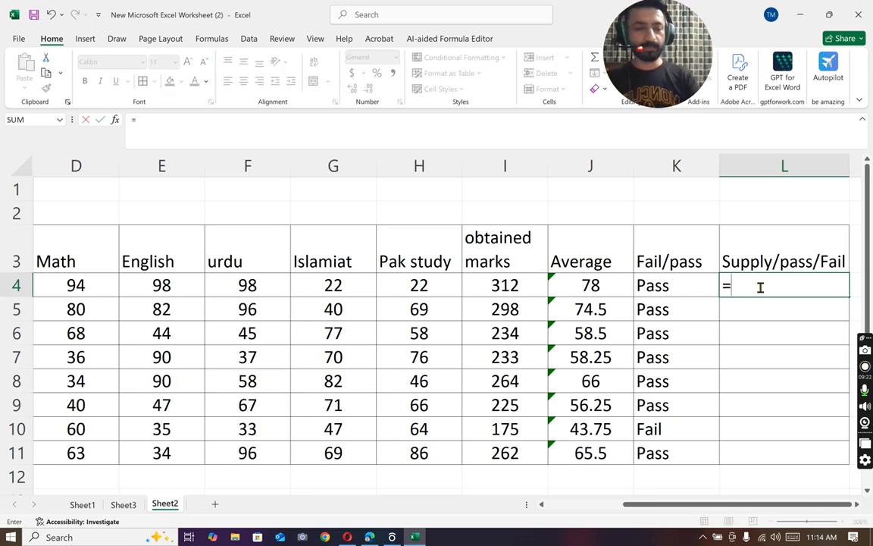
pyautogui.write('if')
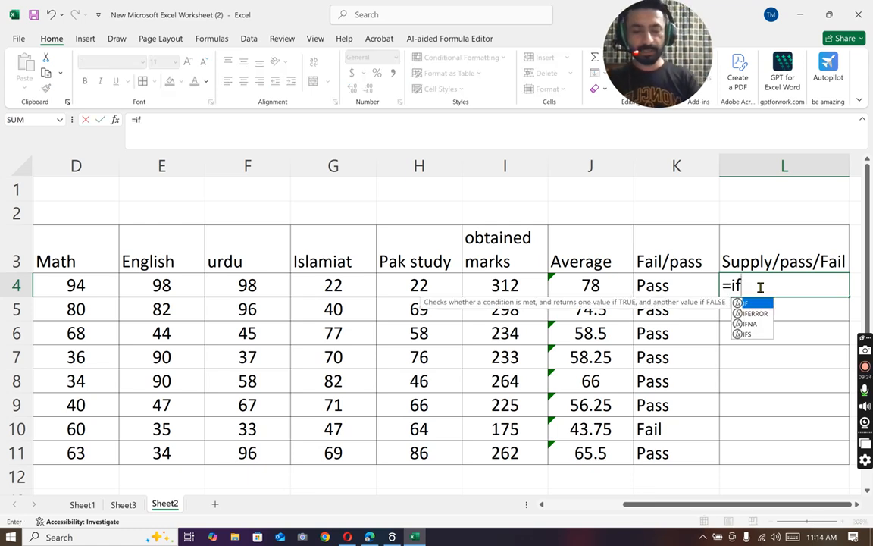
pyautogui.write('(')
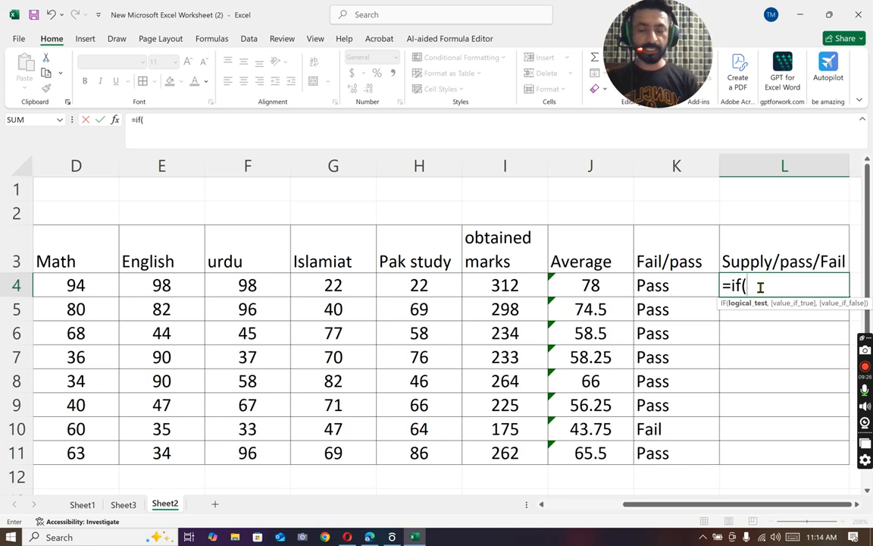
pyautogui.write('co')
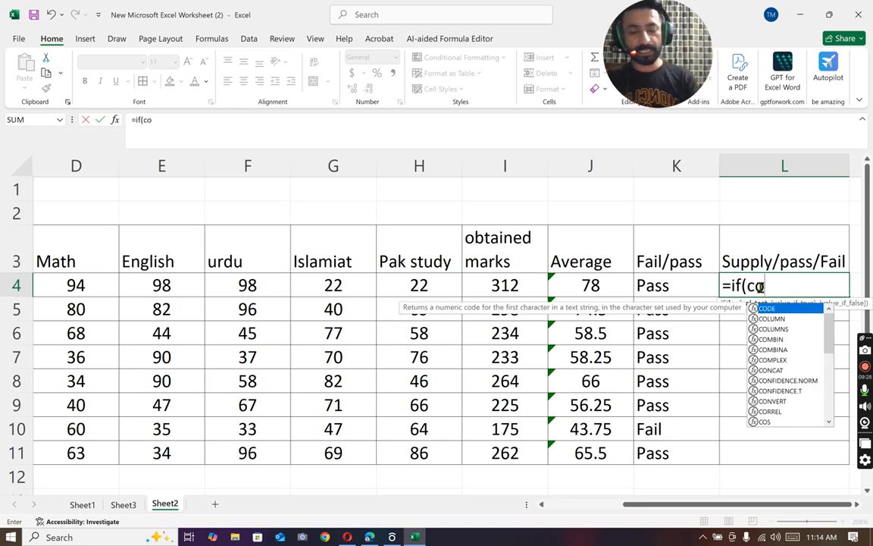
pyautogui.write('untif(')
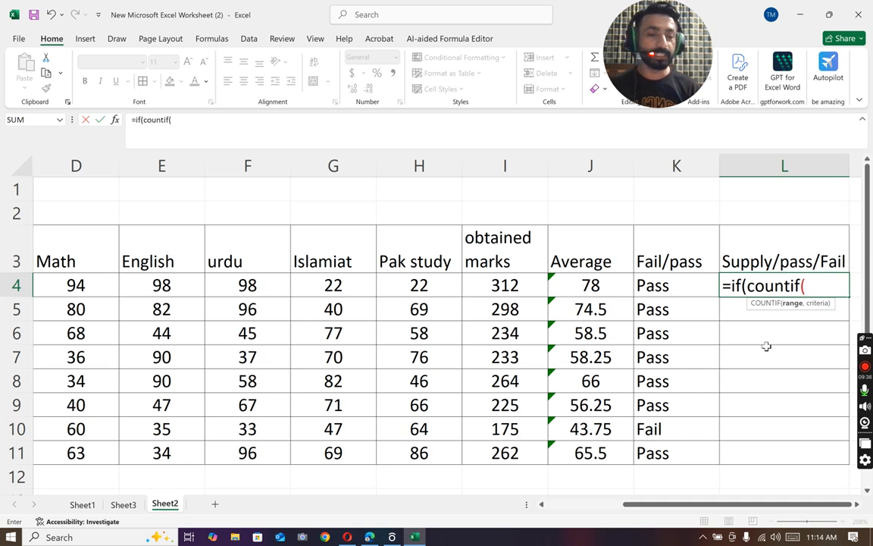
pyautogui.moveTo(647, 513)
pyautogui.mouseDown()
pyautogui.moveTo(614, 513)
pyautogui.moveTo(646, 508)
pyautogui.mouseUp()
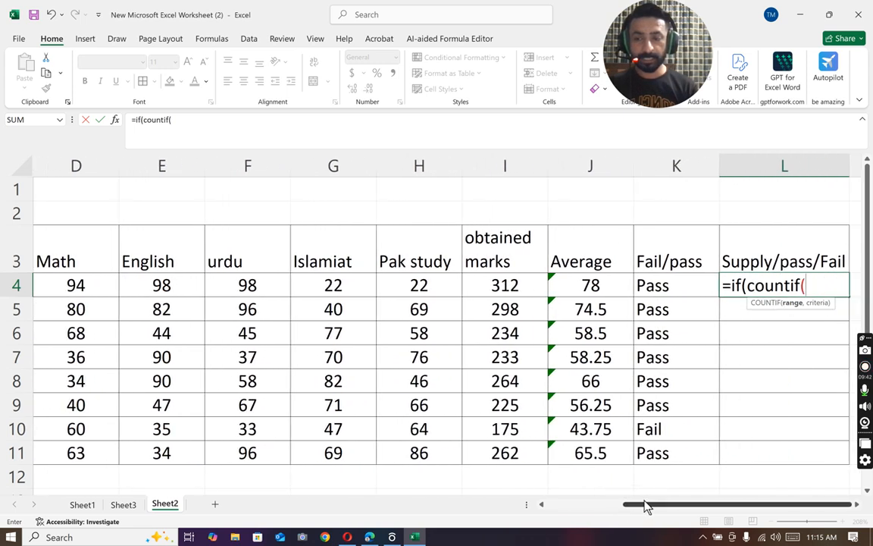
pyautogui.moveTo(64, 284); pyautogui.dragTo(408, 288)
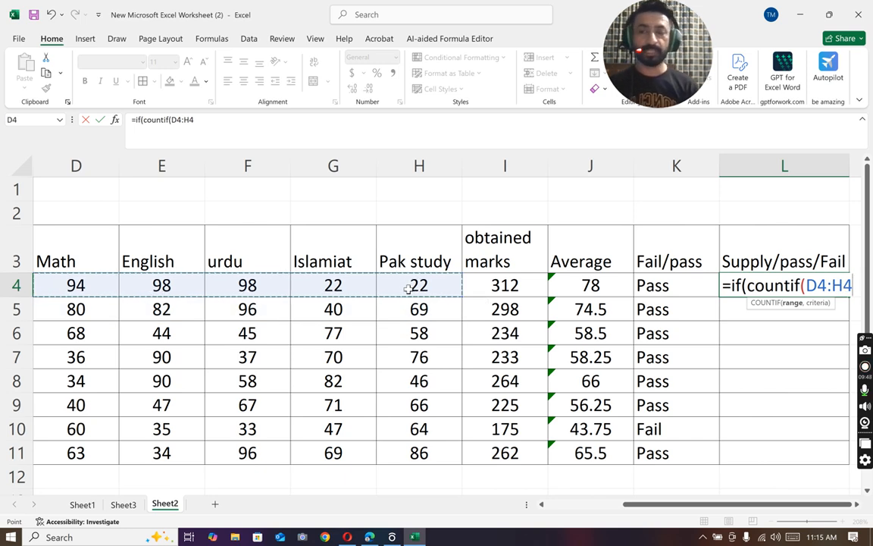
# Step: Give the COUNTIF in L4 the criterion "<33" and test whether its count equals 0
pyautogui.write(',')
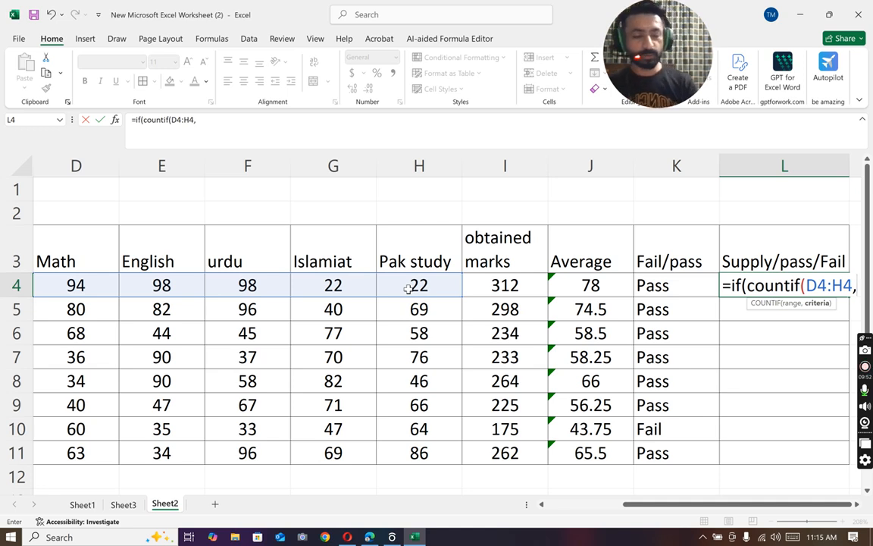
pyautogui.write('"')
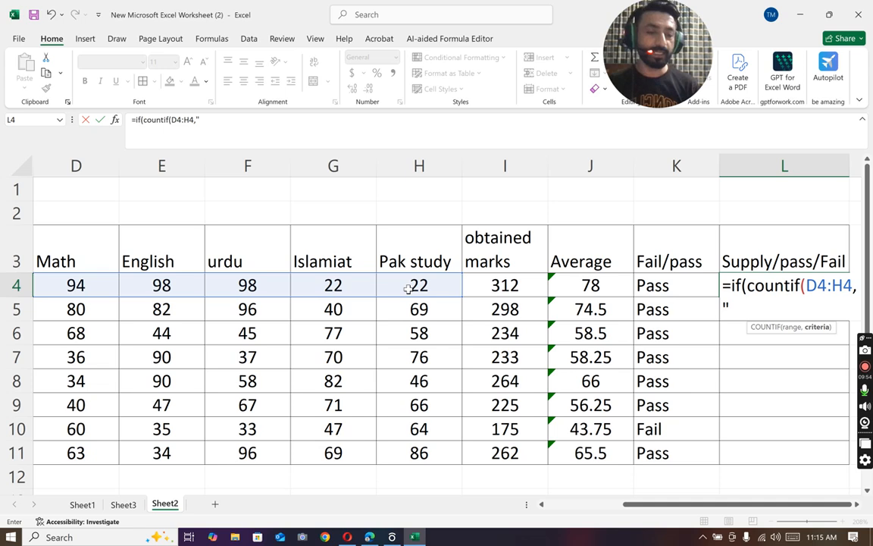
pyautogui.write('<')
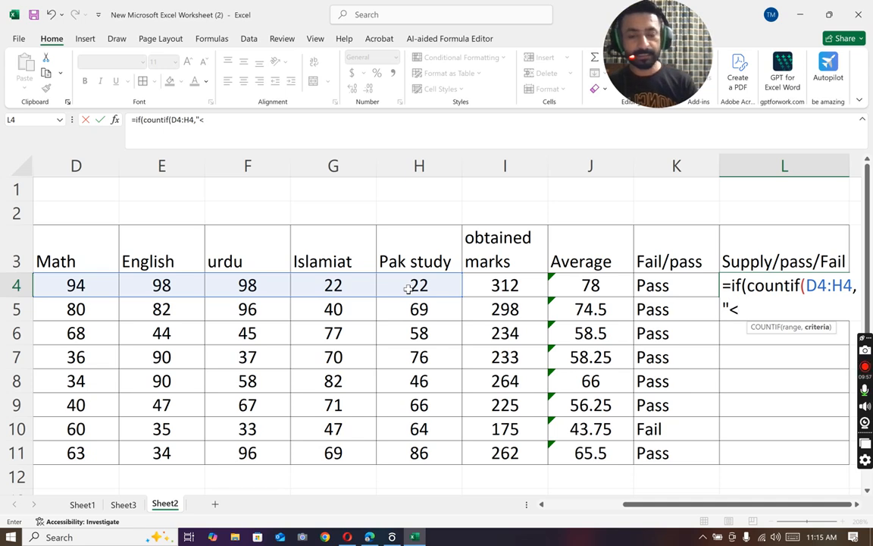
pyautogui.write('333')
pyautogui.press('BackSpace')
pyautogui.write('"')
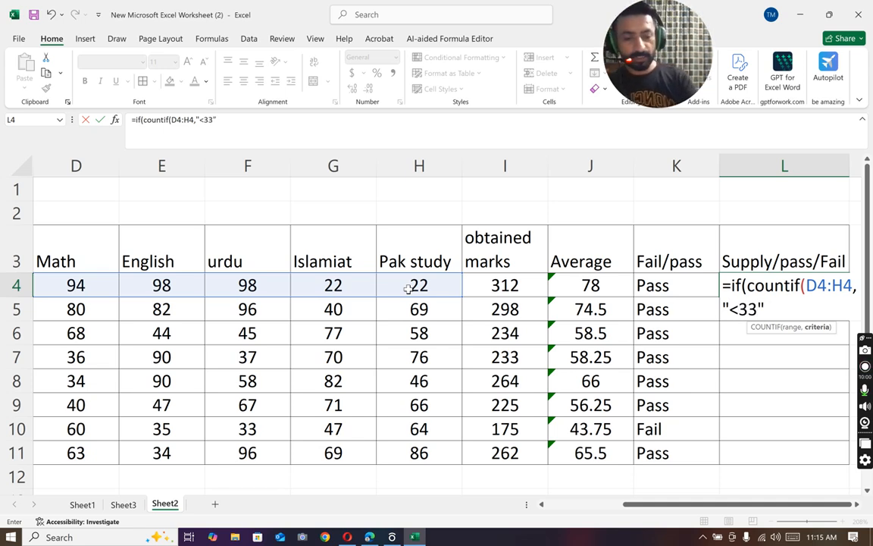
pyautogui.write(')=')
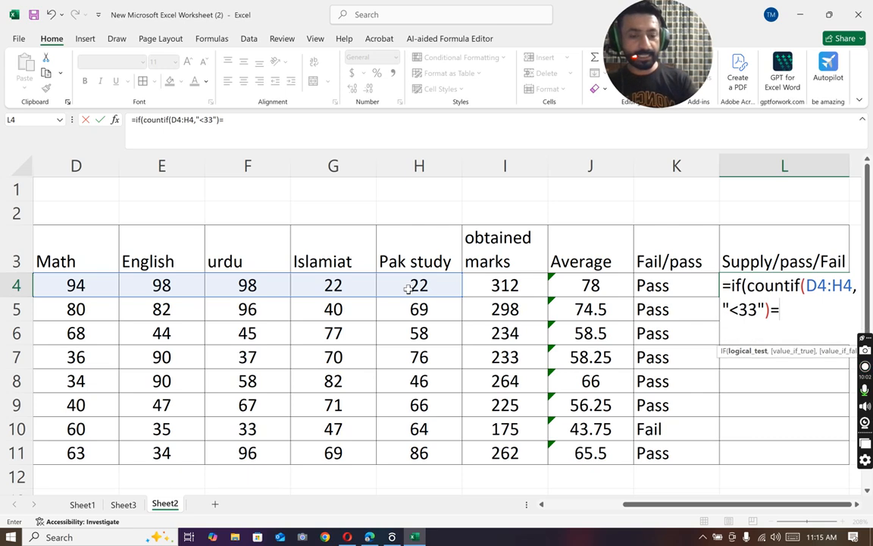
pyautogui.write('0')
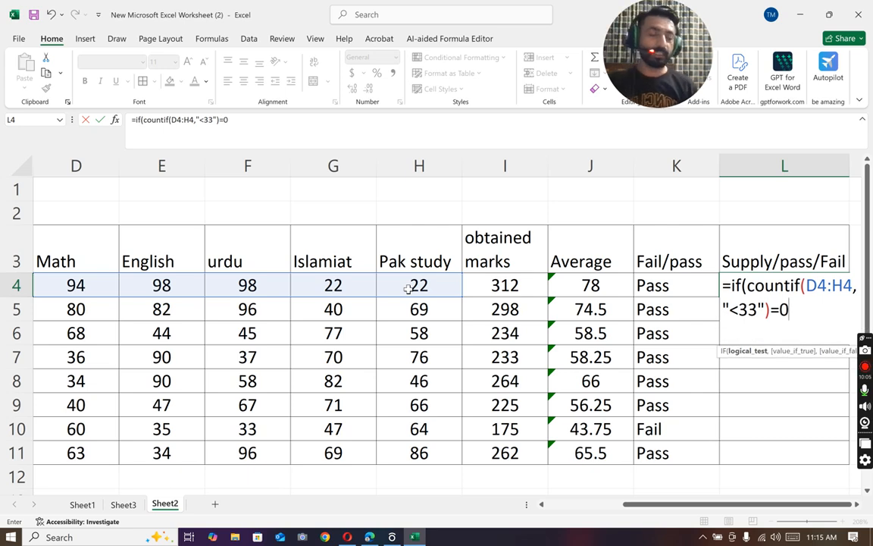
pyautogui.write(',')
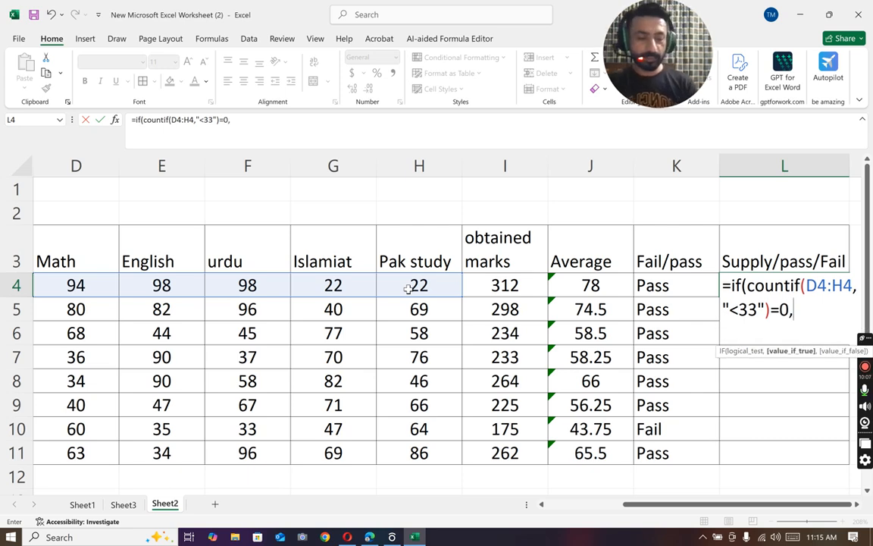
pyautogui.write('"')
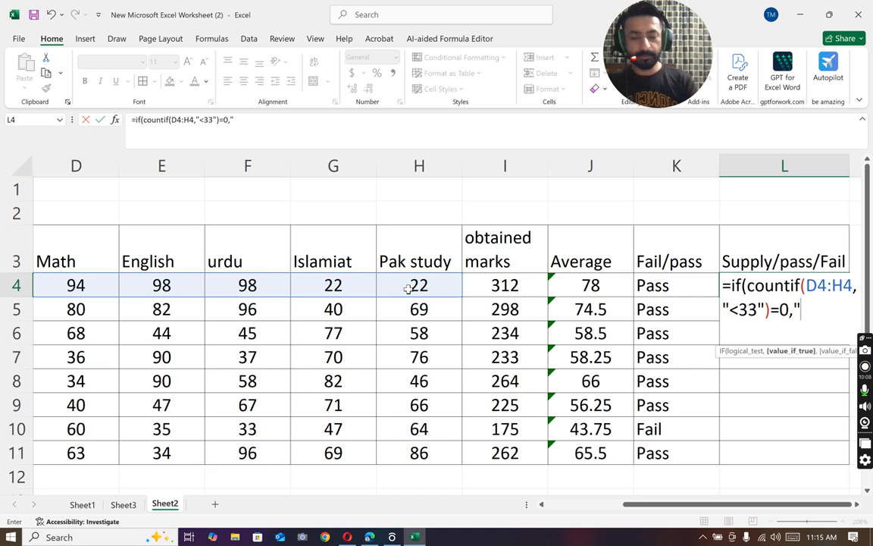
pyautogui.write('Pass"')
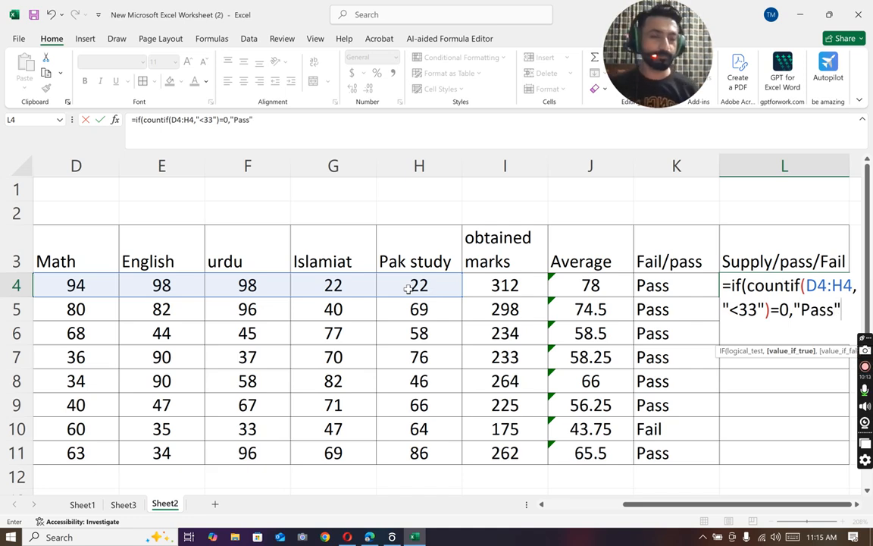
# Step: Nest a second IF as the false value in L4, with a COUNTIF over the first student's marks, D4:H4
pyautogui.write(',')
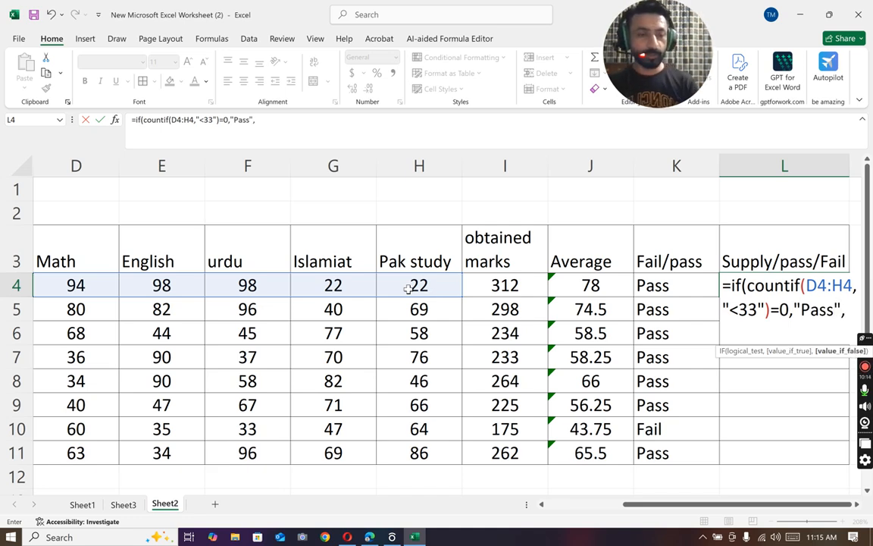
pyautogui.write('if(')
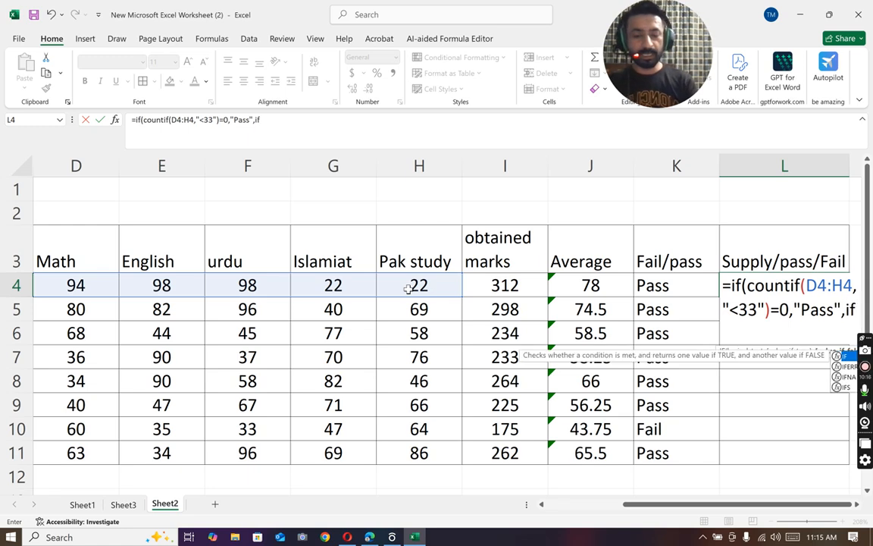
pyautogui.write('countif(')
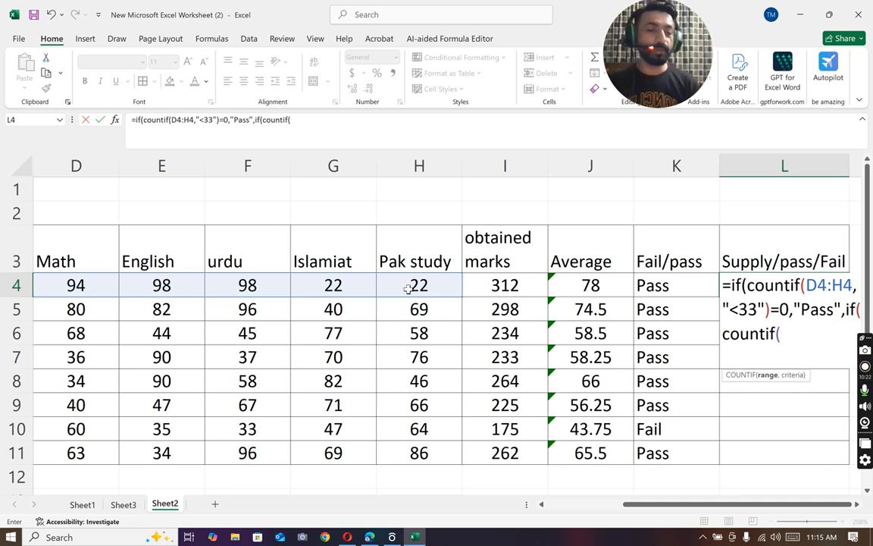
pyautogui.moveTo(66, 282); pyautogui.dragTo(397, 280)
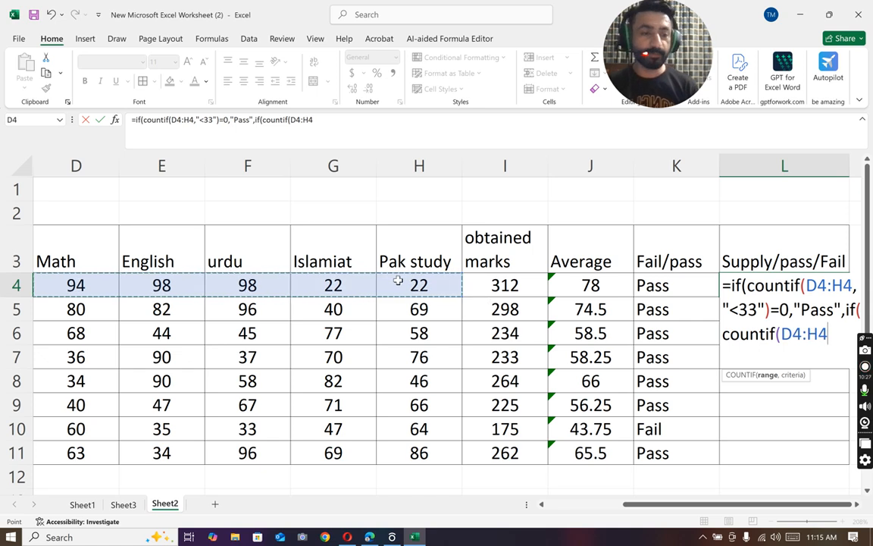
# Step: Give the nested COUNTIF in L4 the criterion "<33" and test whether its count equals 1
pyautogui.write(',')
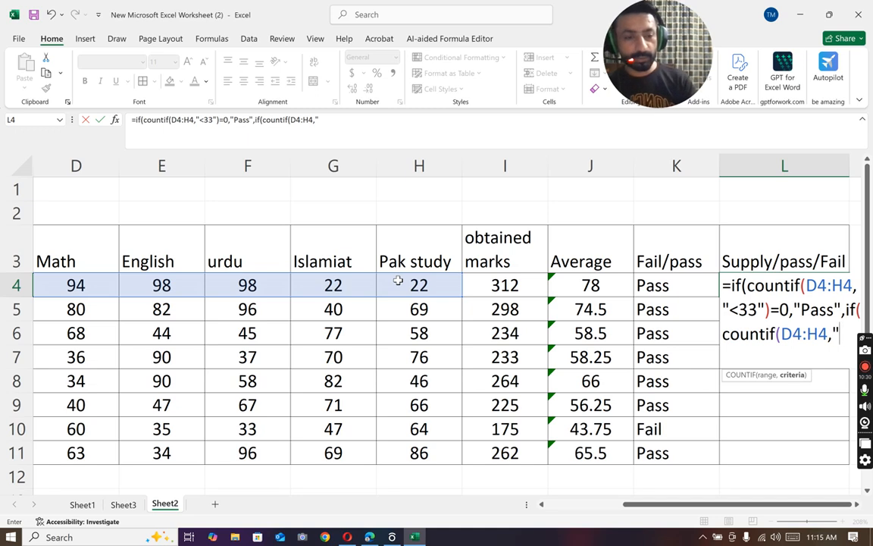
pyautogui.write('"<33')
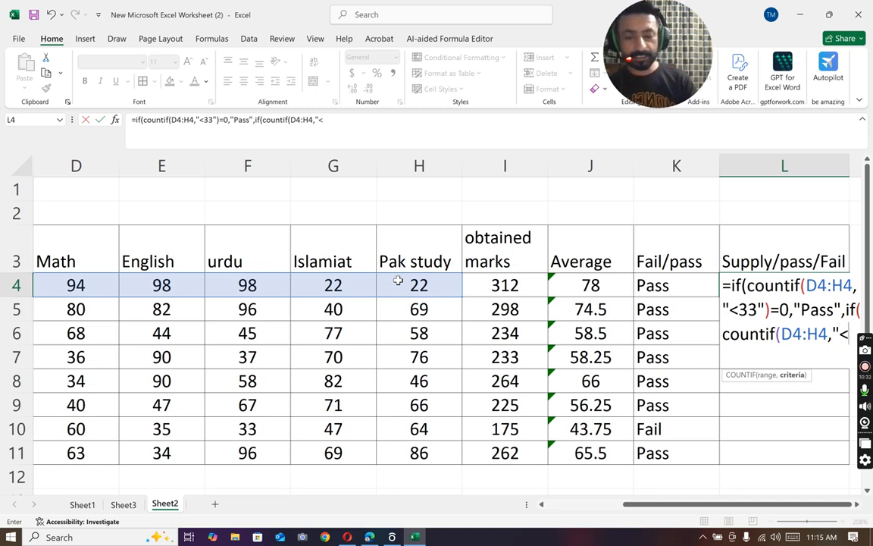
pyautogui.write('"')
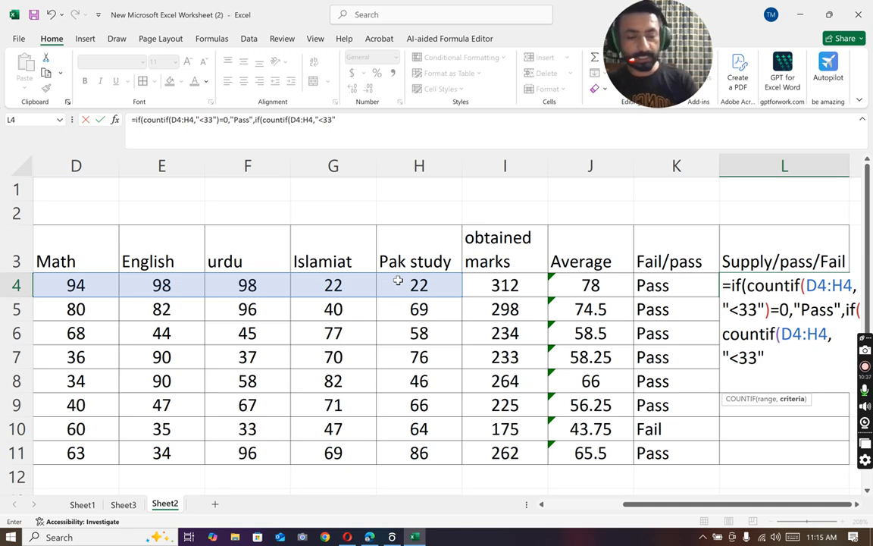
pyautogui.write(')=1')
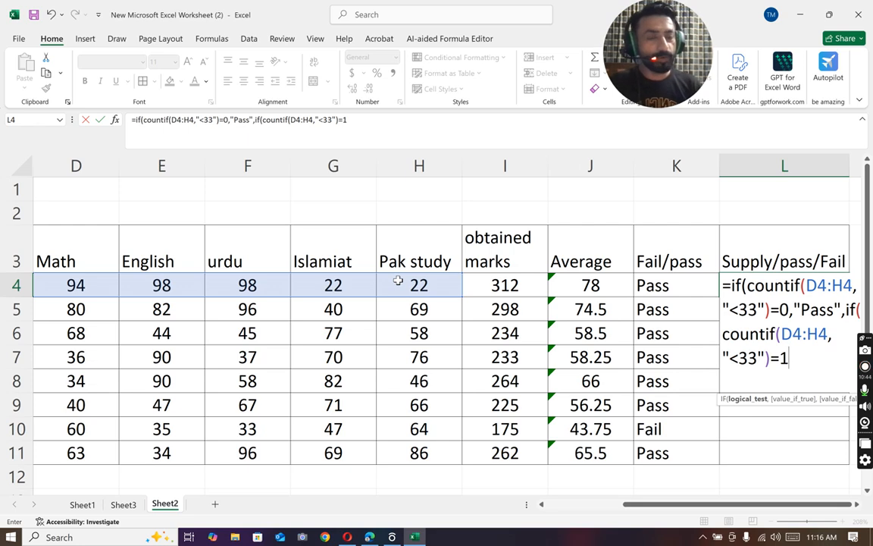
# Step: Make the nested IF in L4 return "supply" when its test is true and "Fail" otherwise
pyautogui.write(',"')
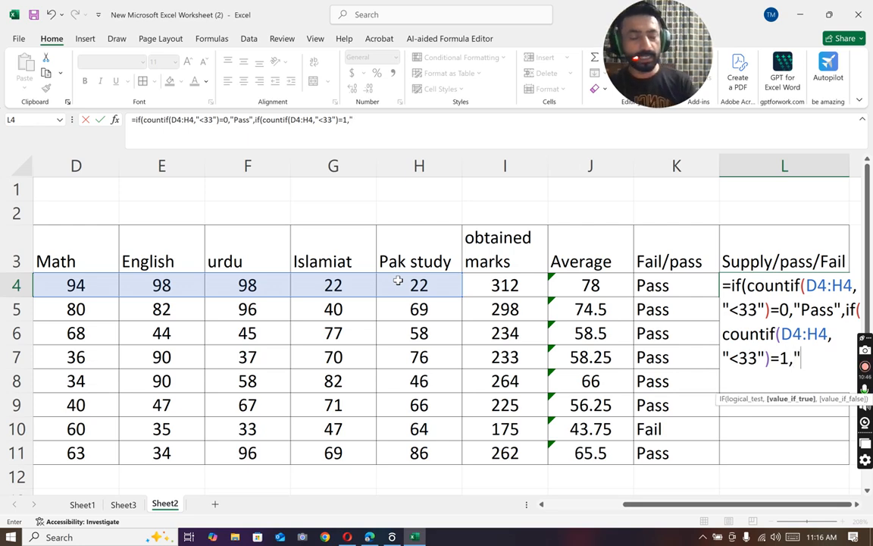
pyautogui.write('supplu')
pyautogui.press('BackSpace')
pyautogui.write('y')
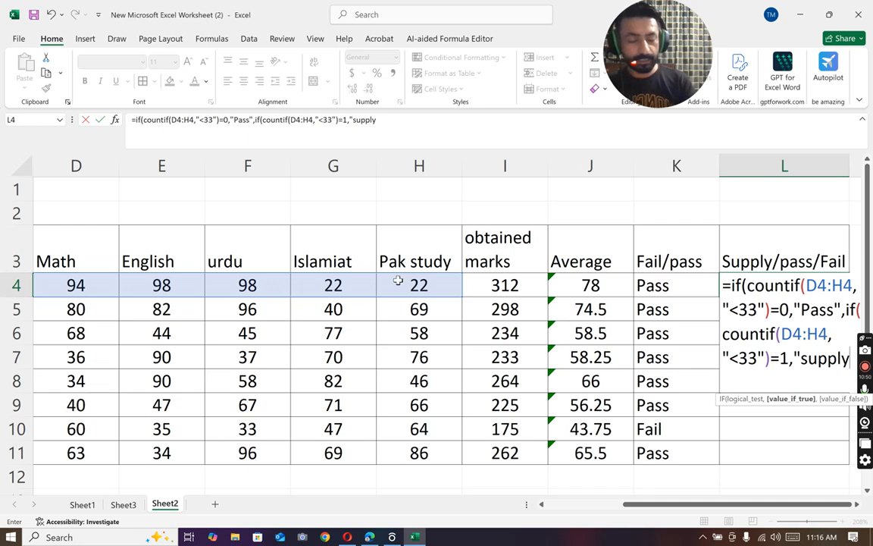
pyautogui.write('",')
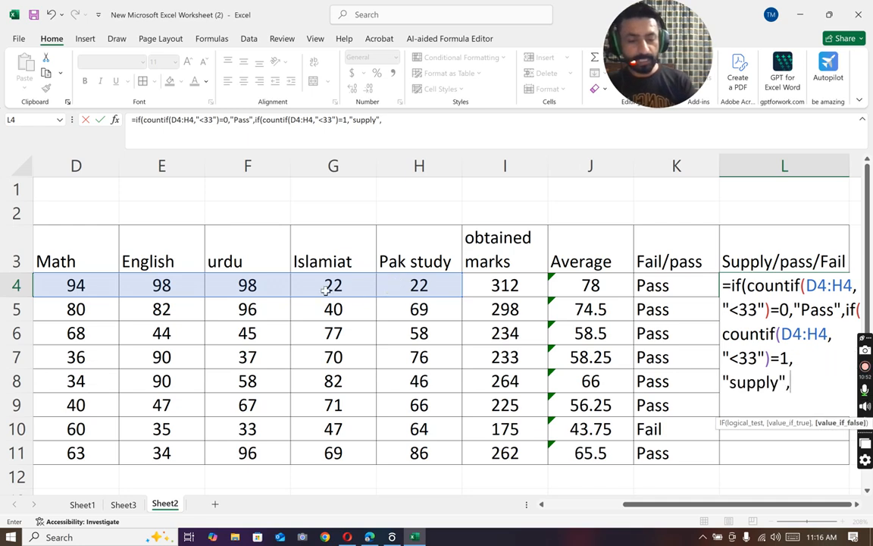
pyautogui.write('"Fail"')
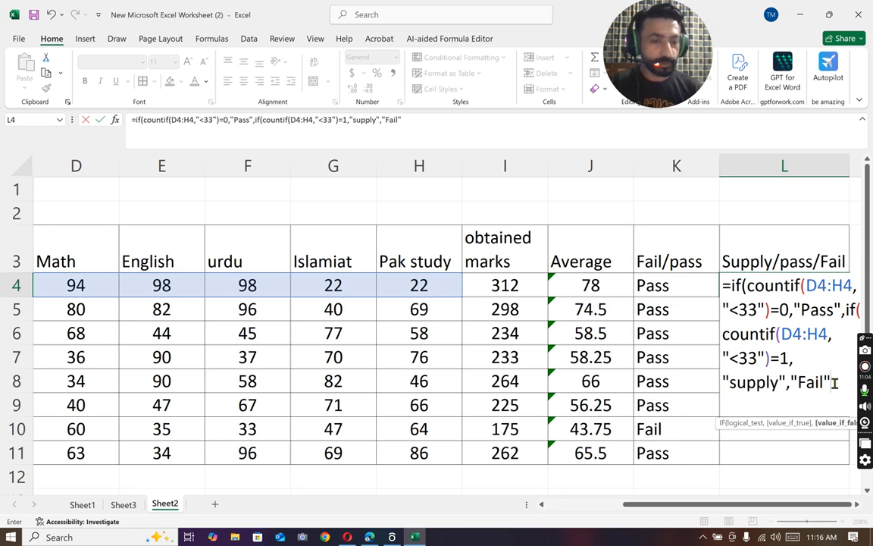
# Step: Close both IF functions to complete the L4 formula and copy it down through L11
pyautogui.click(836, 383)
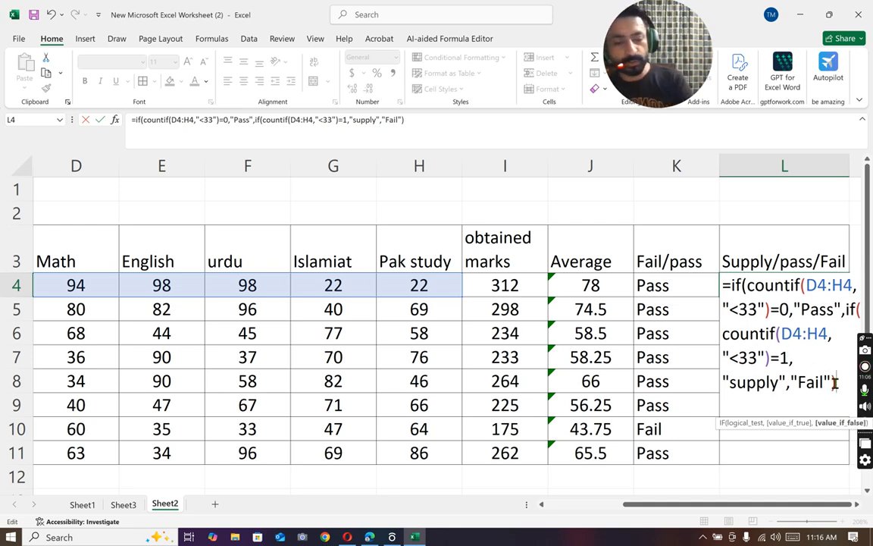
pyautogui.write('))')
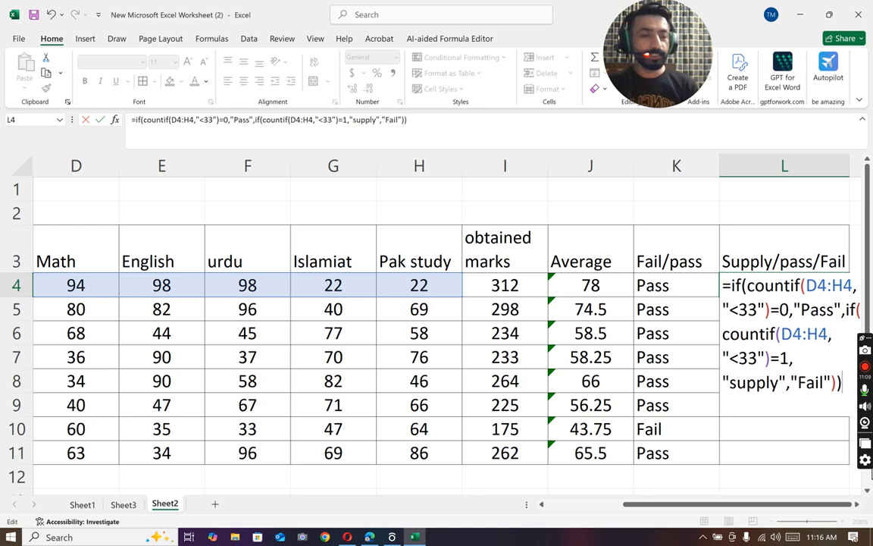
pyautogui.press('Return')
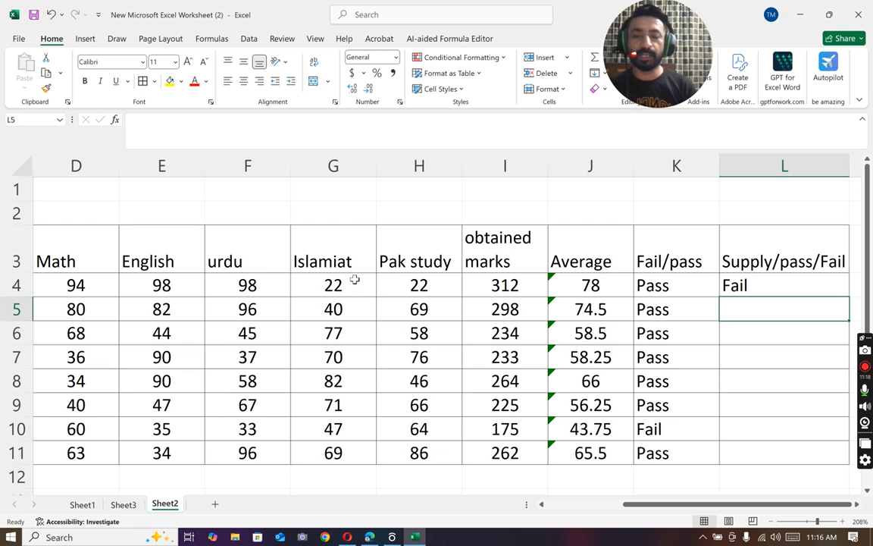
pyautogui.click(816, 284)
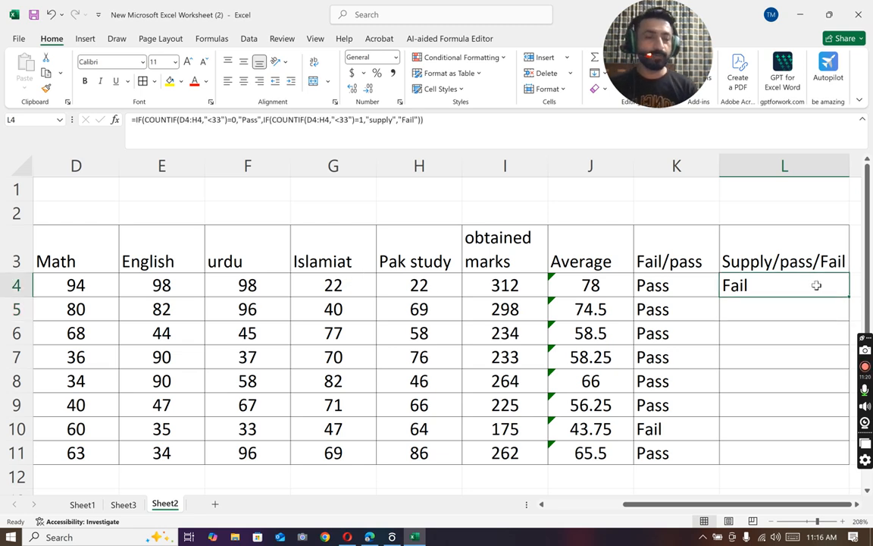
pyautogui.doubleClick(849, 296)
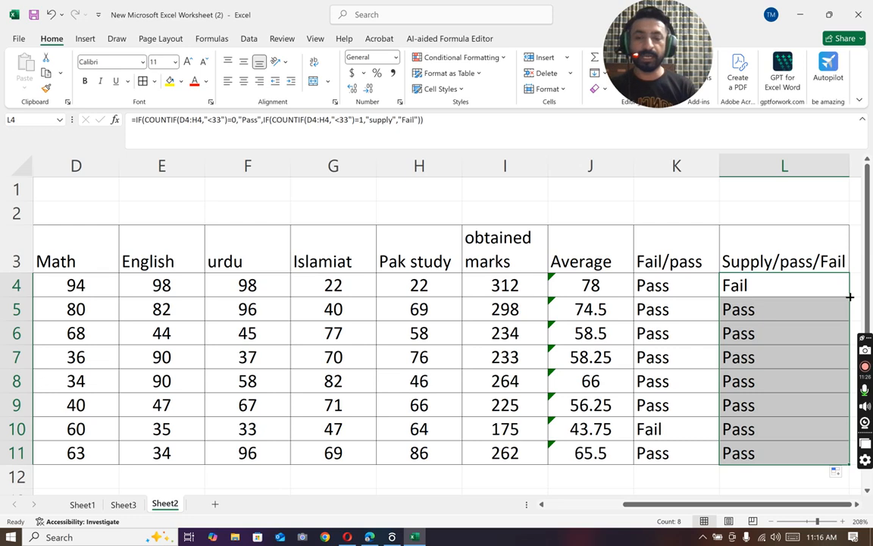
# Step: Set the first student's Islamiat mark in G4 to 98
pyautogui.click(358, 281)
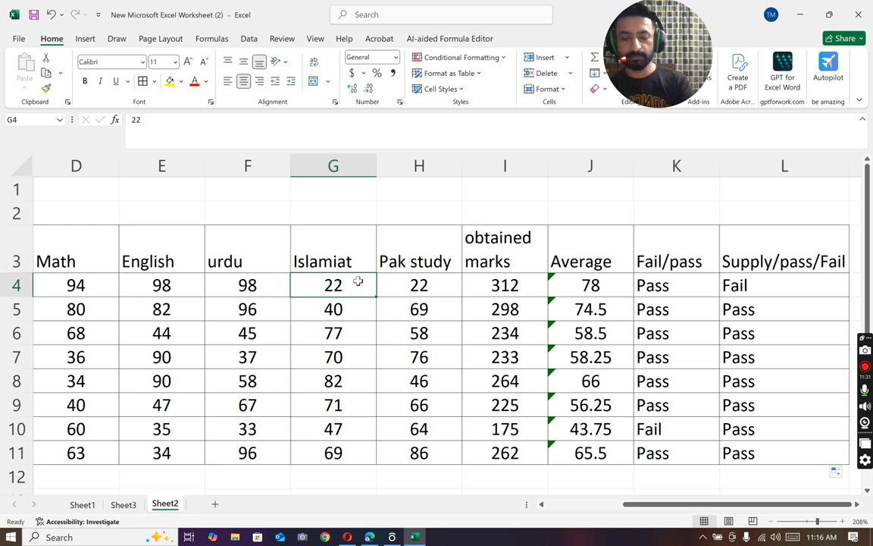
pyautogui.write('98')
pyautogui.press('Return')
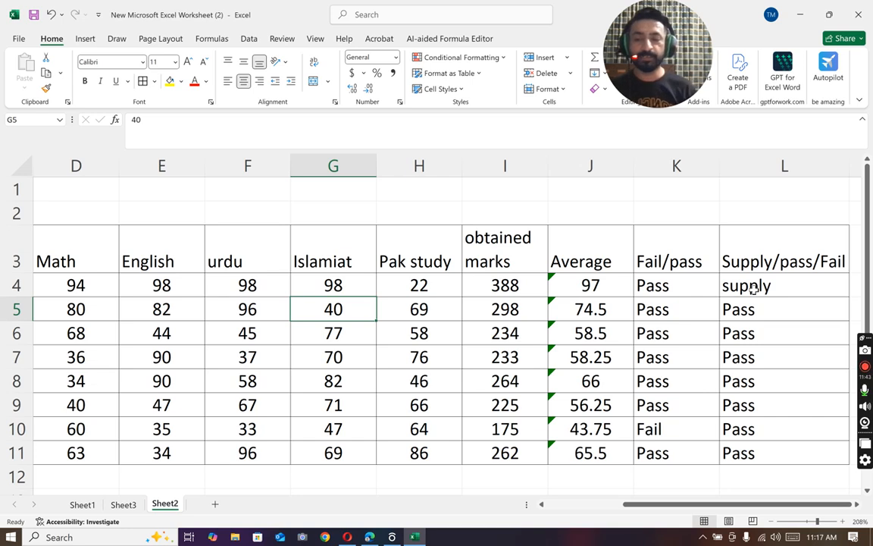
# Step: Set the English mark in E7 to 31 and check that row's Supply/pass/Fail formula in L7
pyautogui.click(160, 361)
pyautogui.write('33')
pyautogui.press('BackSpace')
pyautogui.write('1')
pyautogui.press('Return')
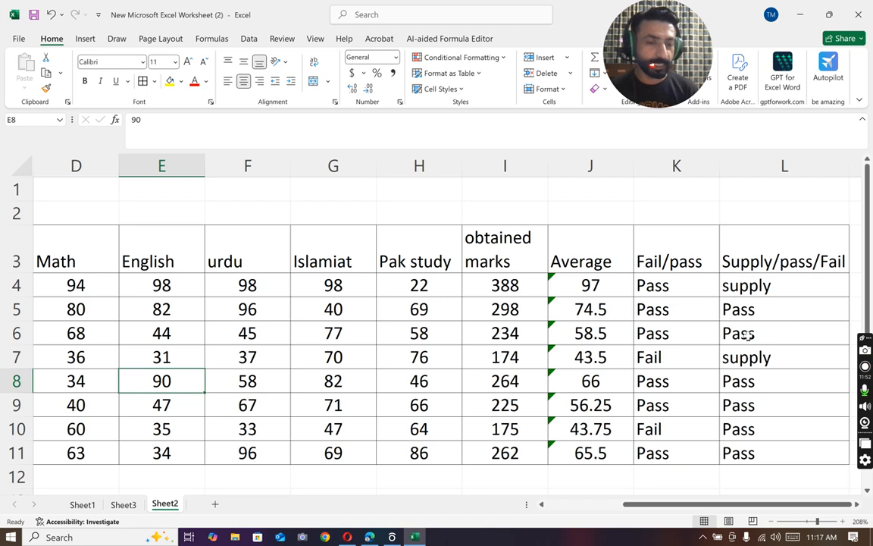
pyautogui.click(763, 359)
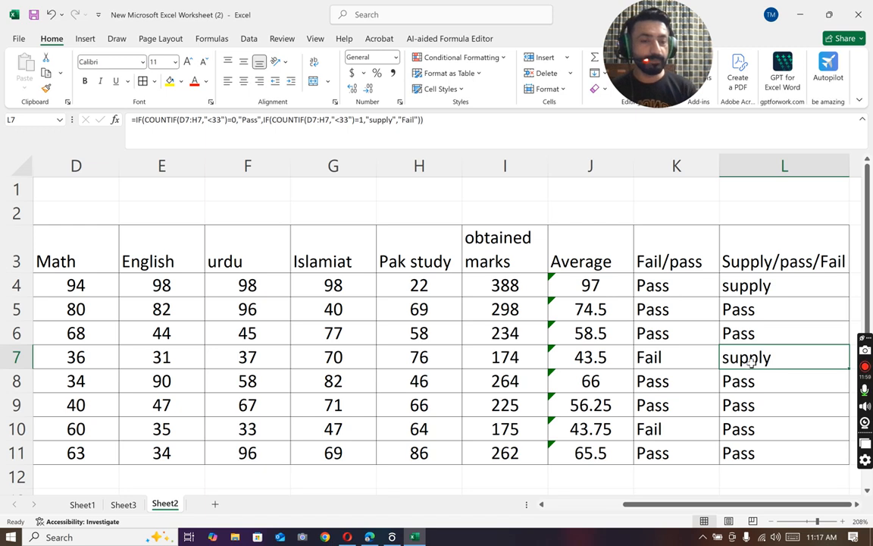
# Step: Delete the Fail/pass column K from the sheet
pyautogui.rightClick(658, 168)
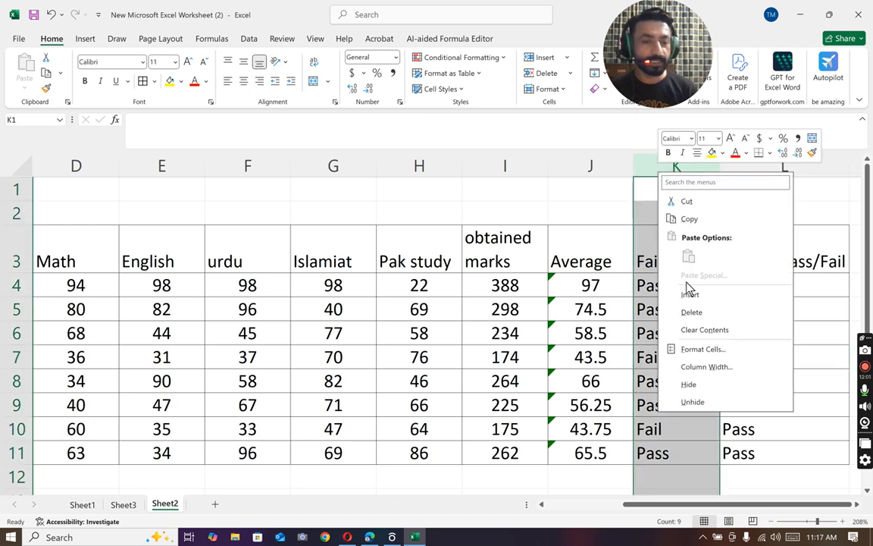
pyautogui.click(692, 312)
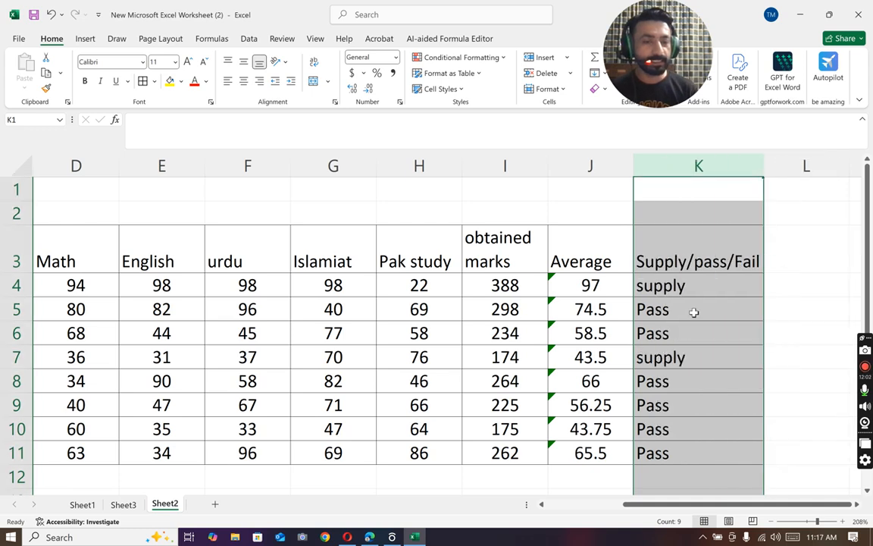
pyautogui.click(819, 303)
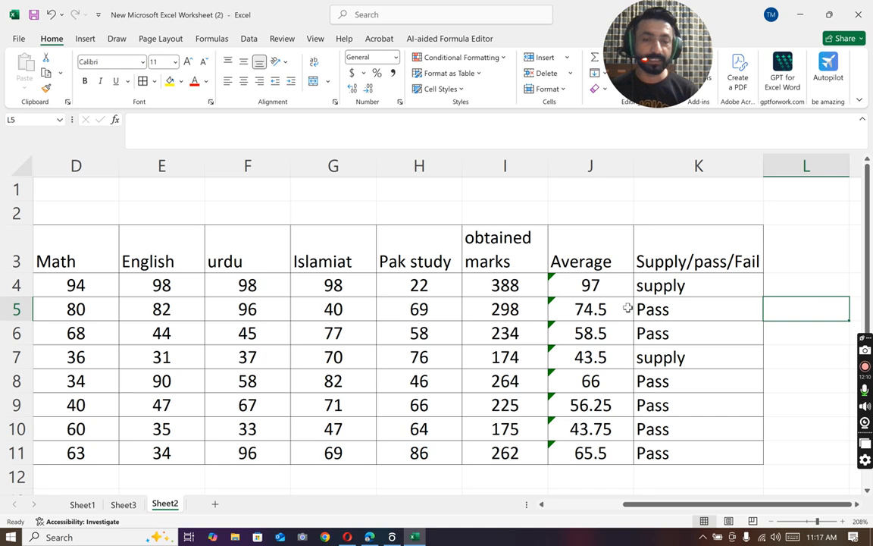
# Step: Set the English mark in E7 to 33
pyautogui.click(177, 357)
pyautogui.write('33')
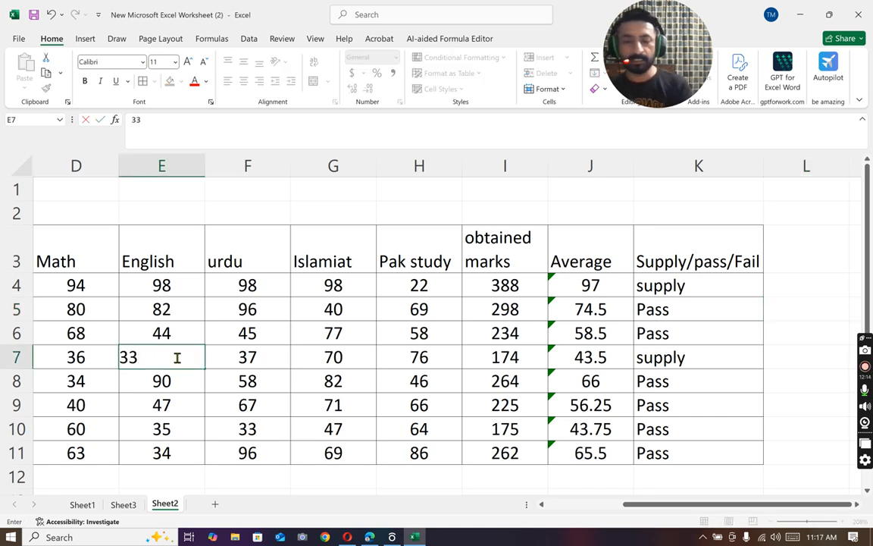
pyautogui.press('Return')
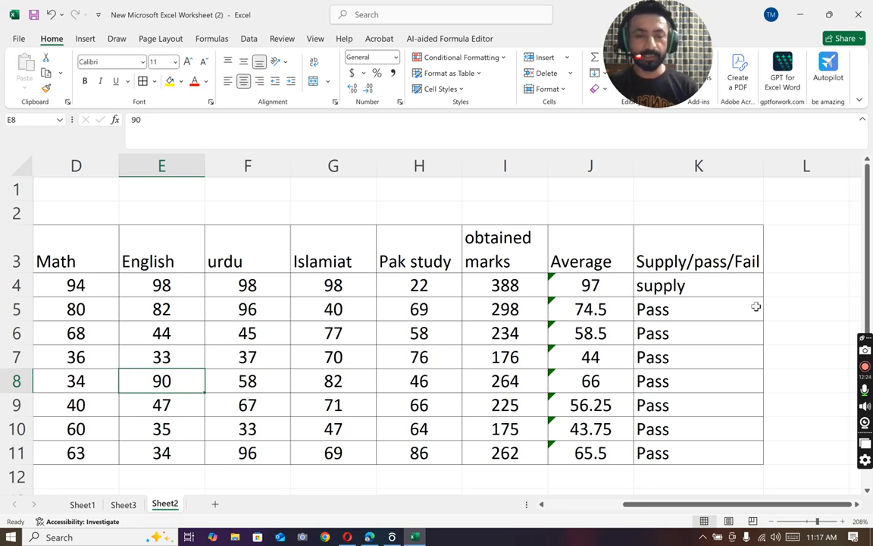
# Step: Clear K5 and start a new formula there with an IF whose test is a COUNTIF: =if(countif(
pyautogui.click(712, 307)
pyautogui.press('BackSpace')
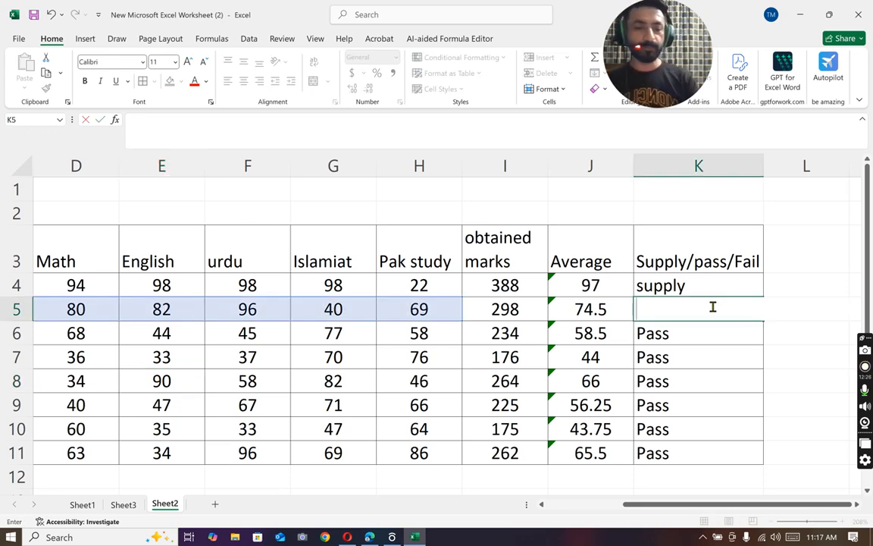
pyautogui.write('=i')
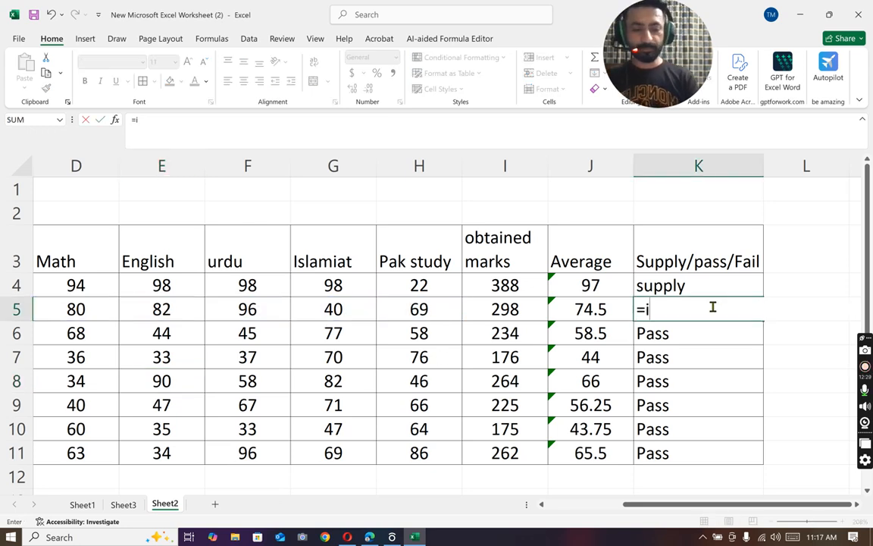
pyautogui.write('f(')
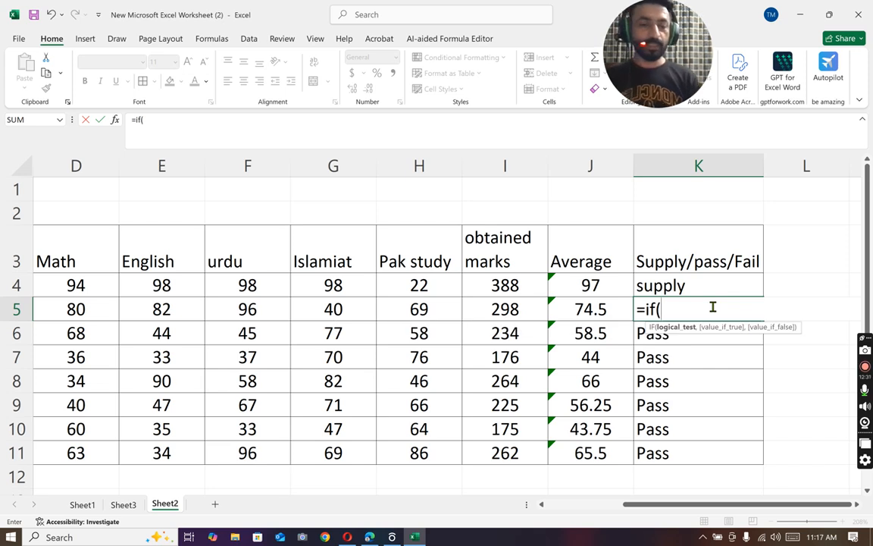
pyautogui.write('countif')
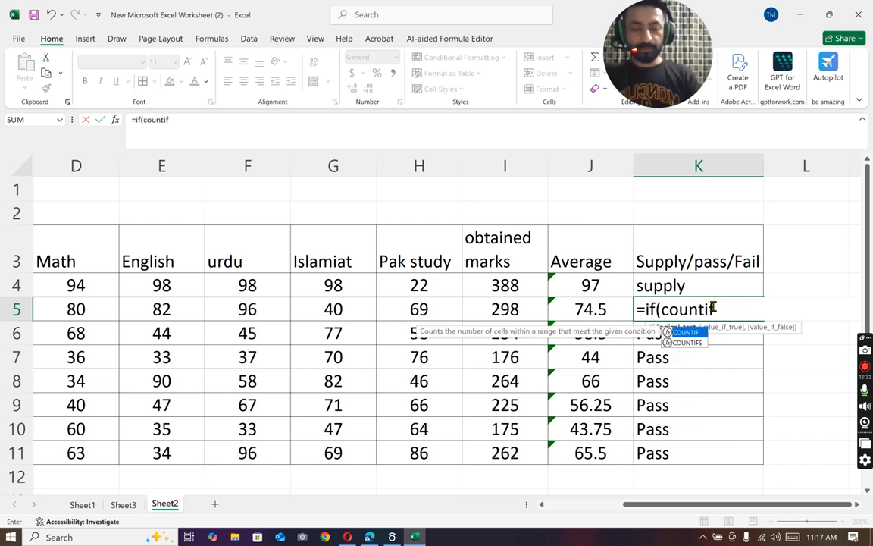
pyautogui.write('(')
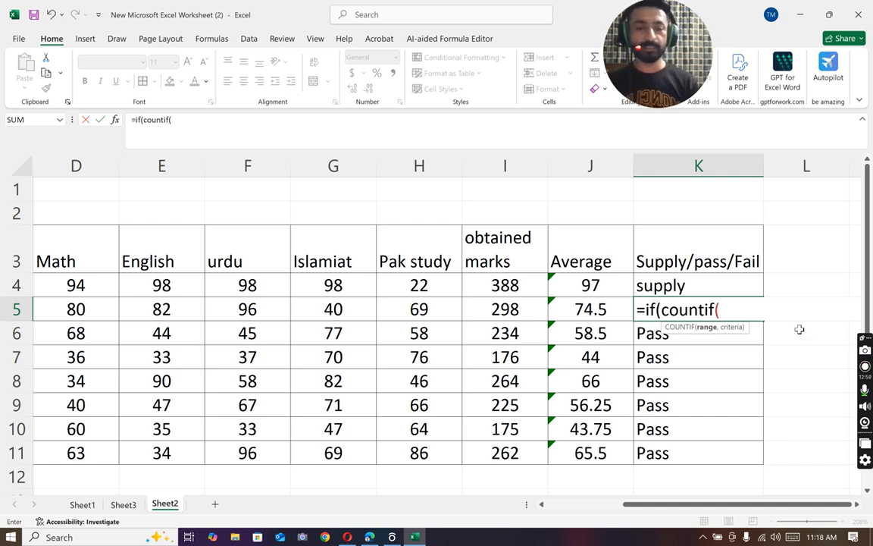
pyautogui.moveTo(52, 309); pyautogui.dragTo(509, 309)
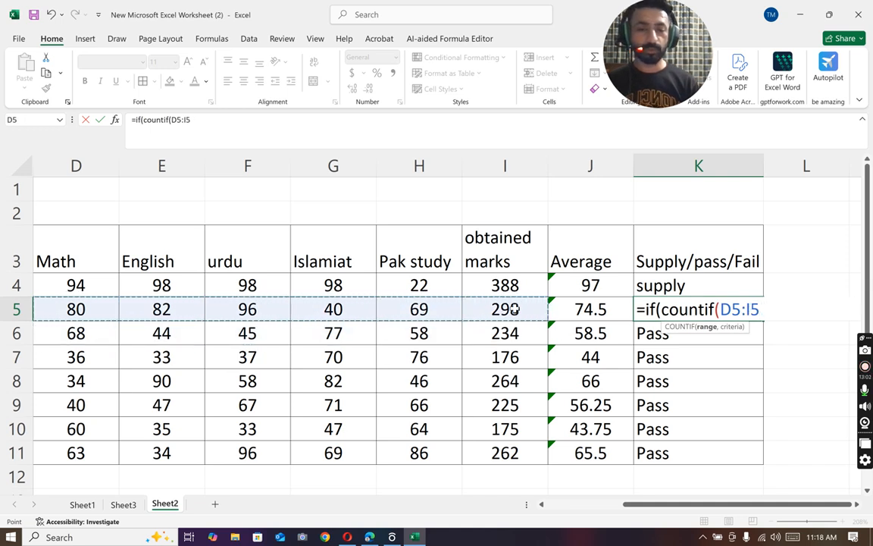
pyautogui.press('BackSpace')
pyautogui.press('BackSpace')
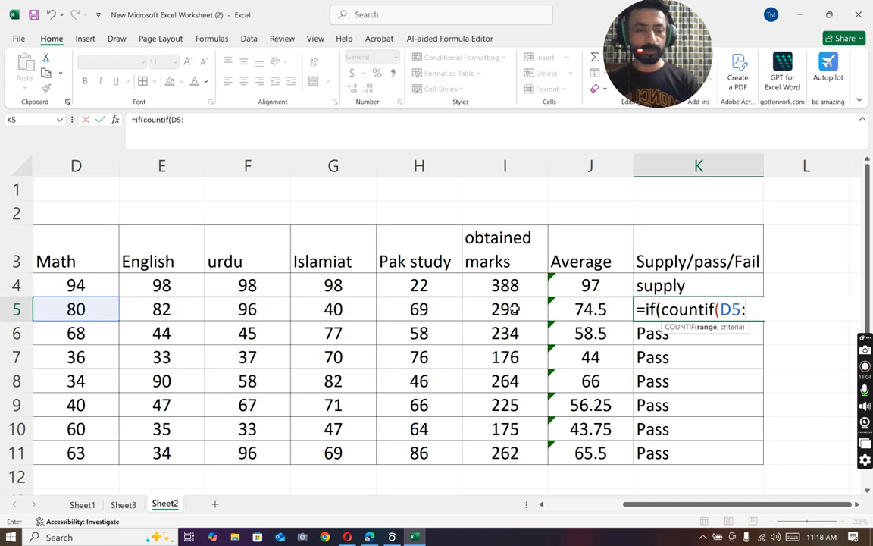
pyautogui.press('BackSpace')
pyautogui.press('BackSpace')
pyautogui.press('BackSpace')
# Step: Complete the first test in K5's formula: COUNTIF over D5:H5 with the criterion "<33" equal to 0
pyautogui.click(62, 310)
pyautogui.moveTo(62, 310); pyautogui.dragTo(419, 312)
pyautogui.write(',')
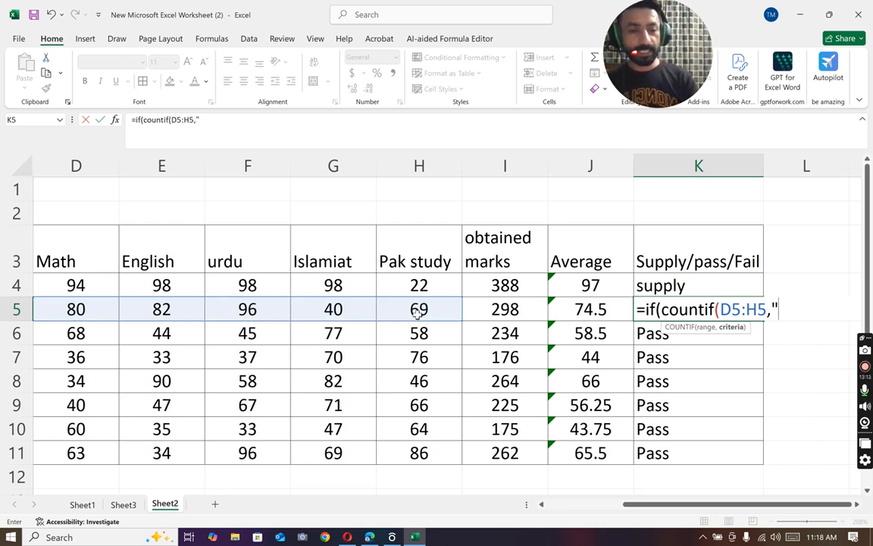
pyautogui.write('"')
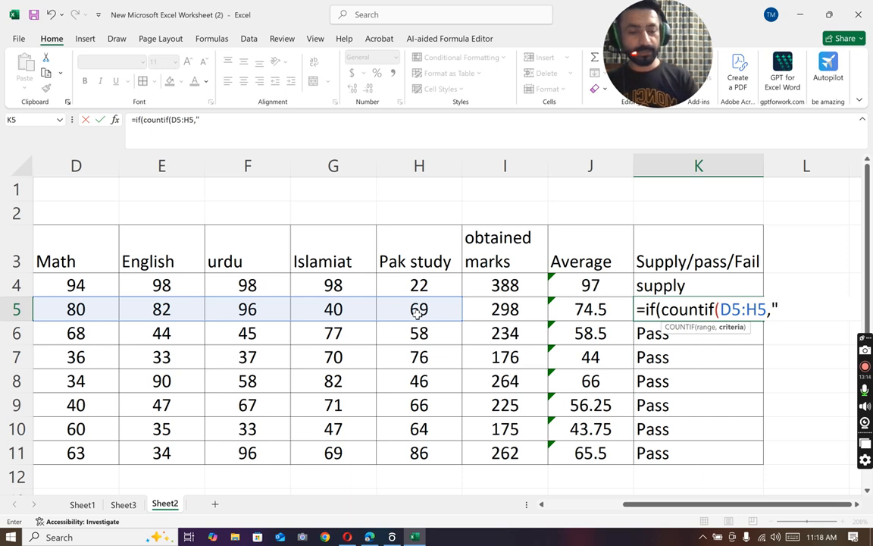
pyautogui.write('<33')
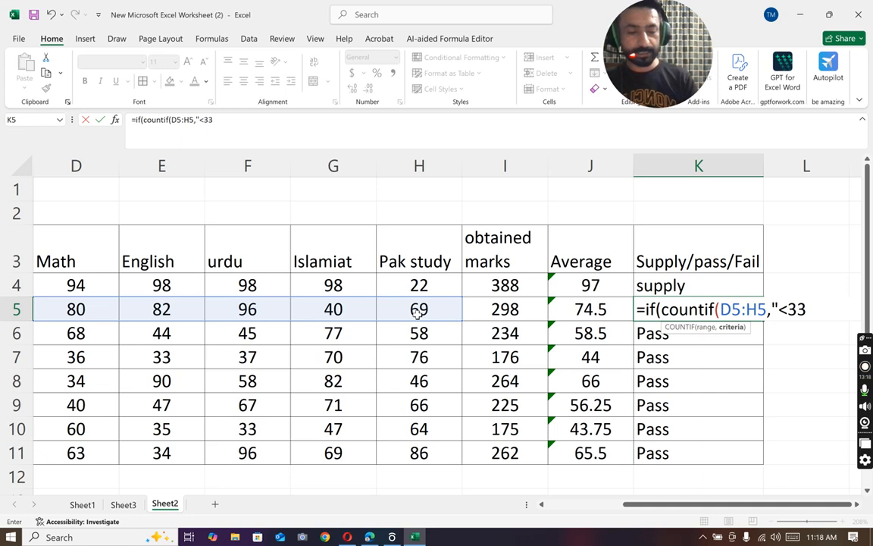
pyautogui.write('"')
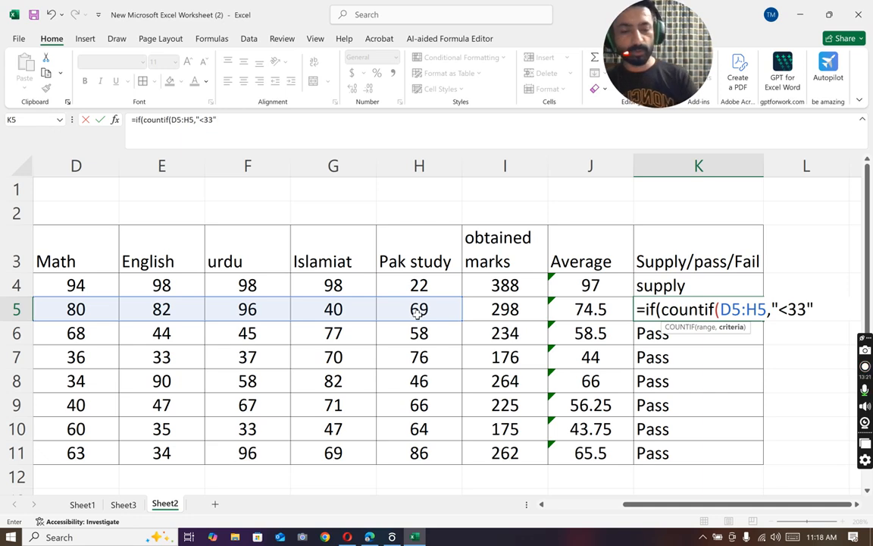
pyautogui.write(')=0')
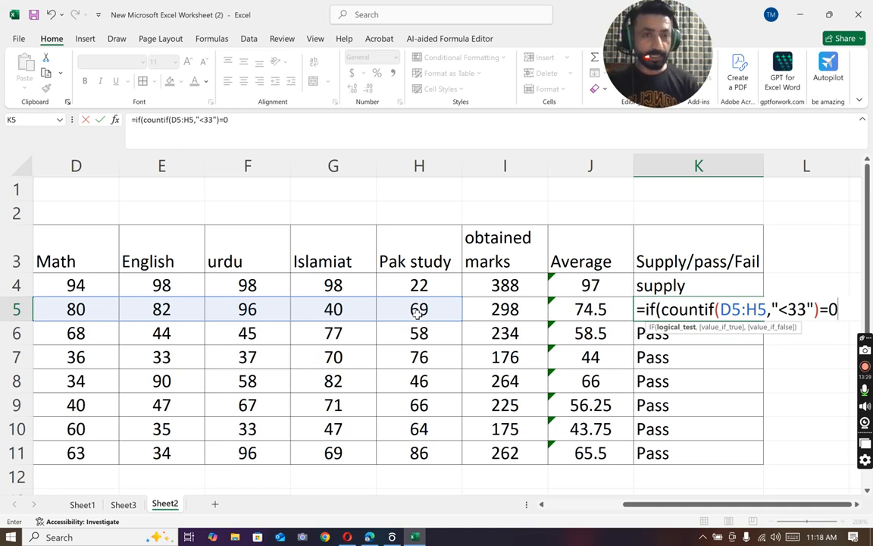
# Step: Make the IF in K5 return "Pass" when the first test is true
pyautogui.write(',')
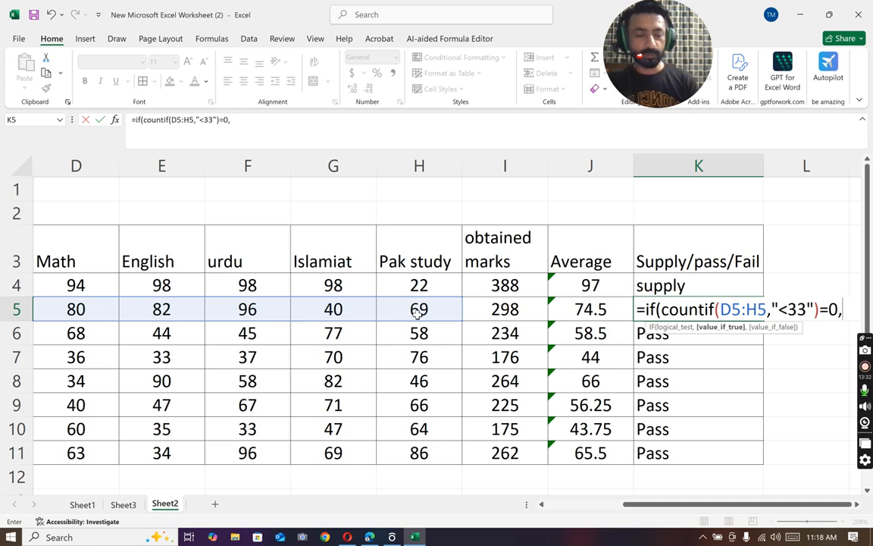
pyautogui.write('"Pass')
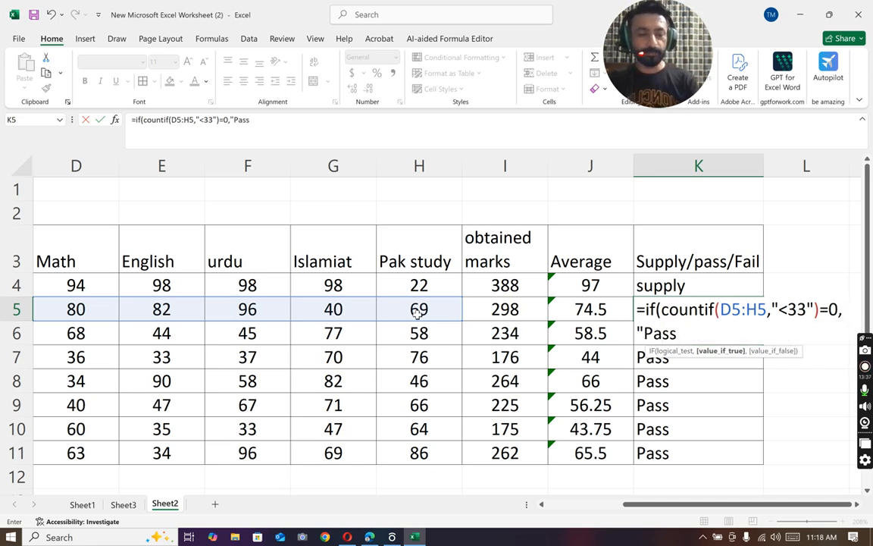
pyautogui.write('"')
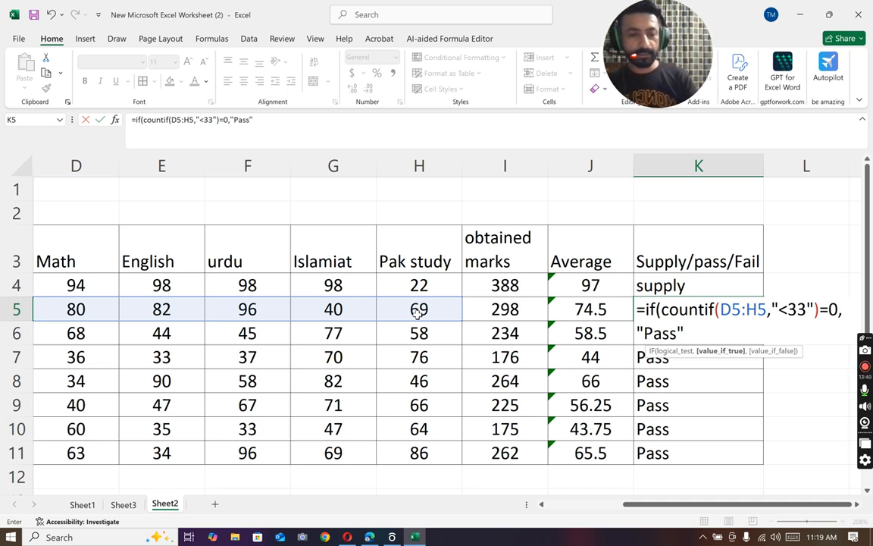
pyautogui.write(',if')
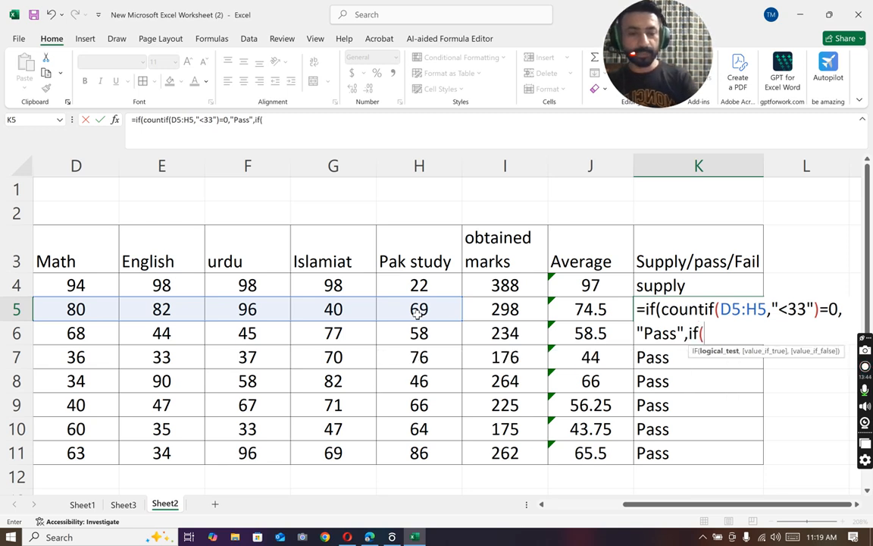
pyautogui.write('(countif(')
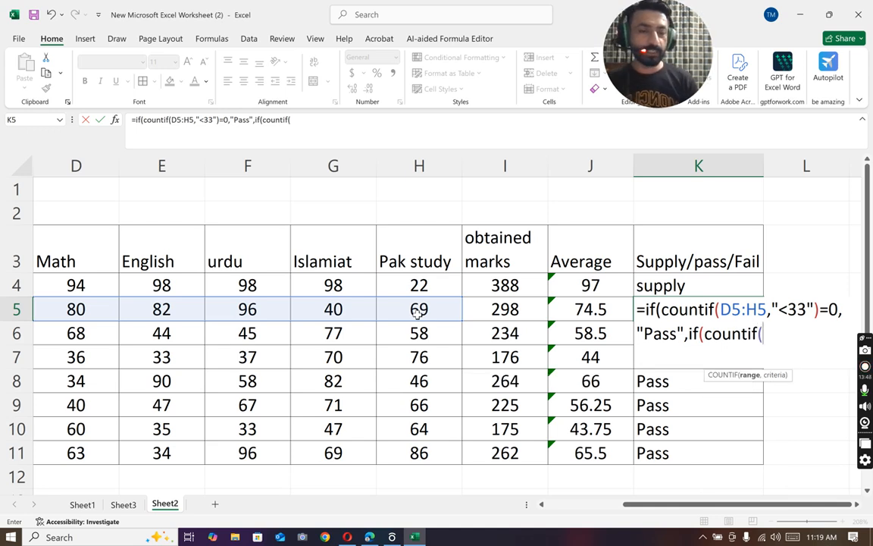
# Step: Nest a second IF in K5 as the false value, testing whether COUNTIF of D5:H5 with "<33" equals 1
pyautogui.moveTo(85, 307); pyautogui.dragTo(414, 306)
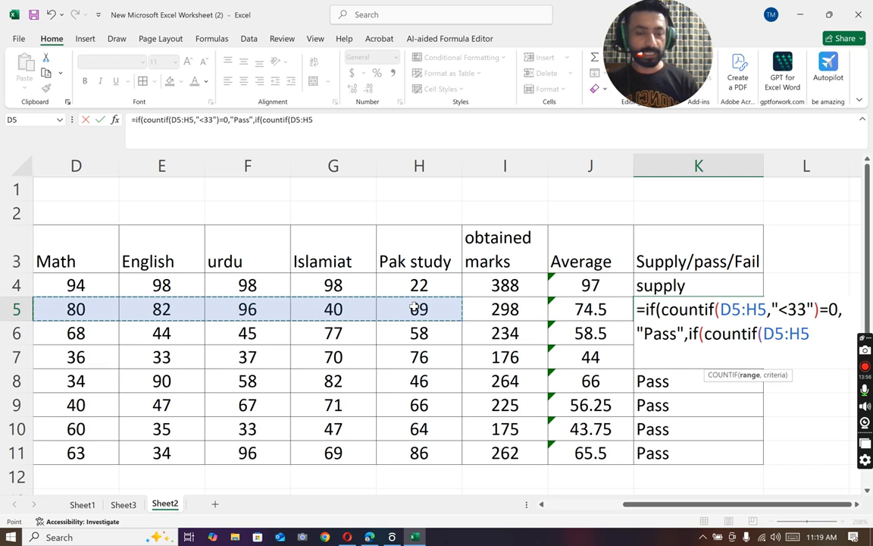
pyautogui.write(',"<')
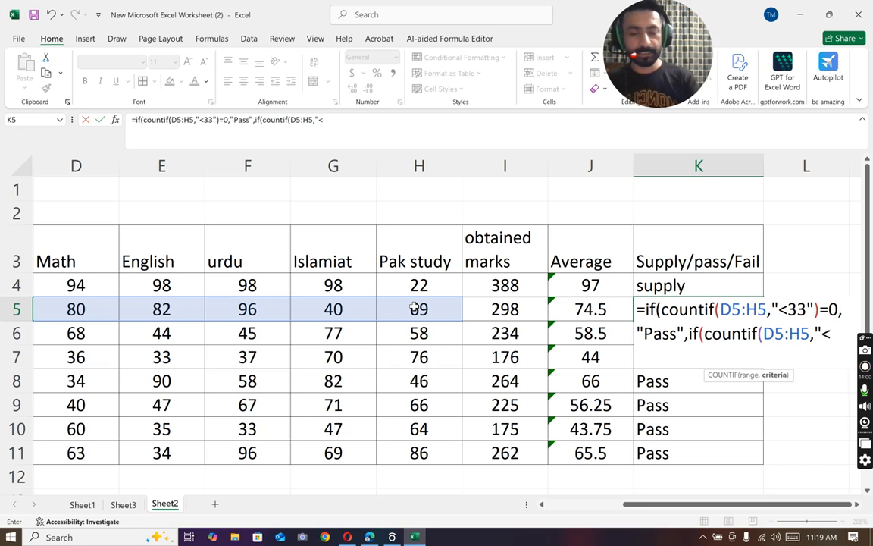
pyautogui.write('33")=')
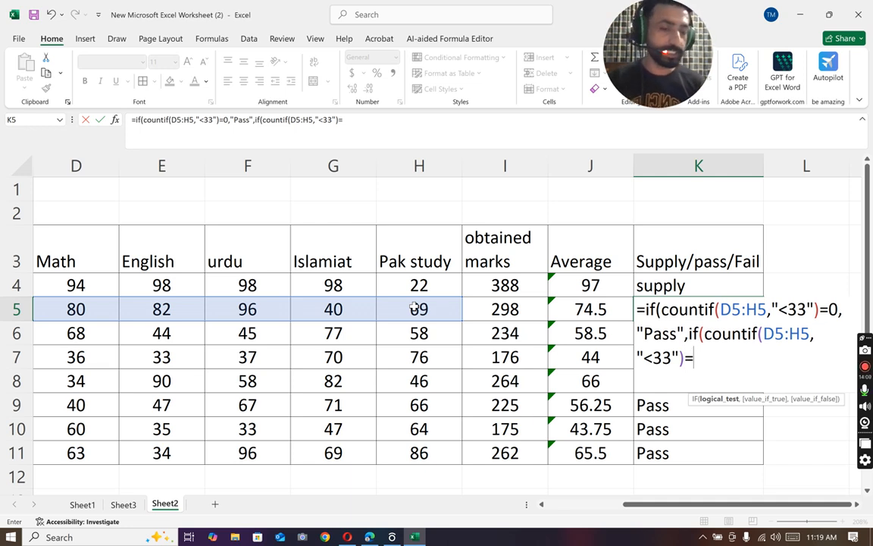
pyautogui.write('1')
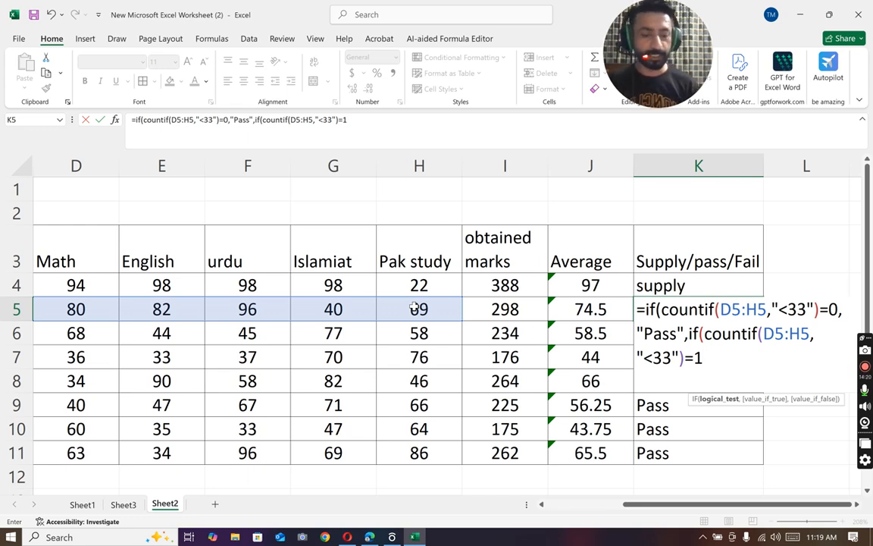
# Step: Enter "Supply" as the value the nested IF in K5 returns when true
pyautogui.write(',"')
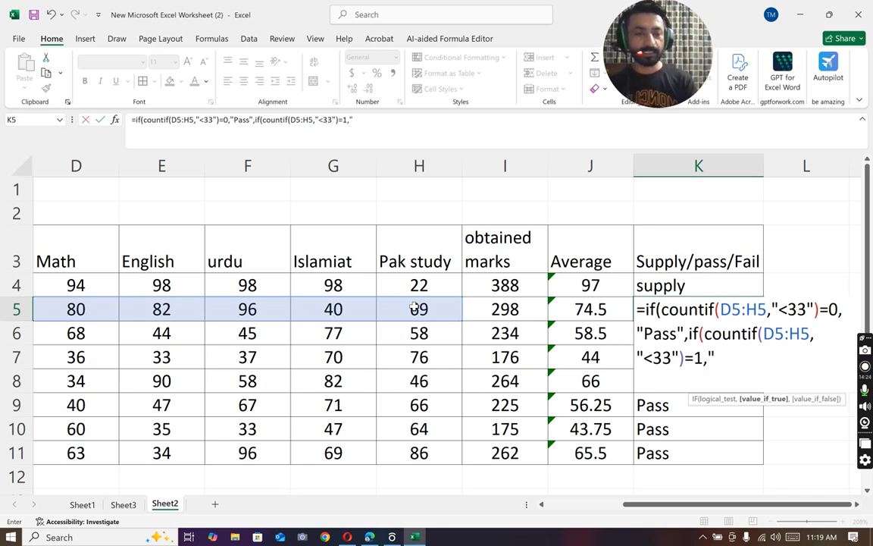
pyautogui.write('Supplu')
pyautogui.press('BackSpace')
pyautogui.write('y')
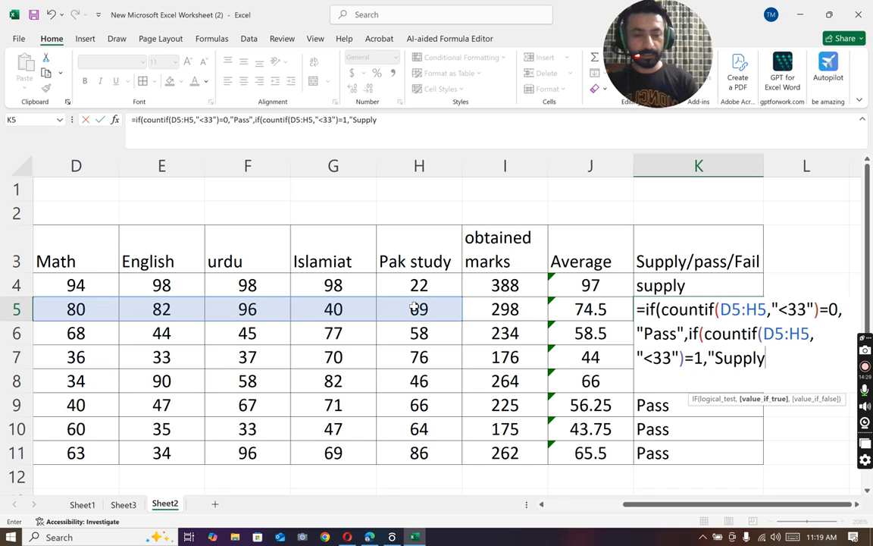
pyautogui.write('","fi')
# Step: Enter "fail" as the nested IF's false value, close both brackets and commit the formula in K5
pyautogui.press('BackSpace')
pyautogui.write('a')
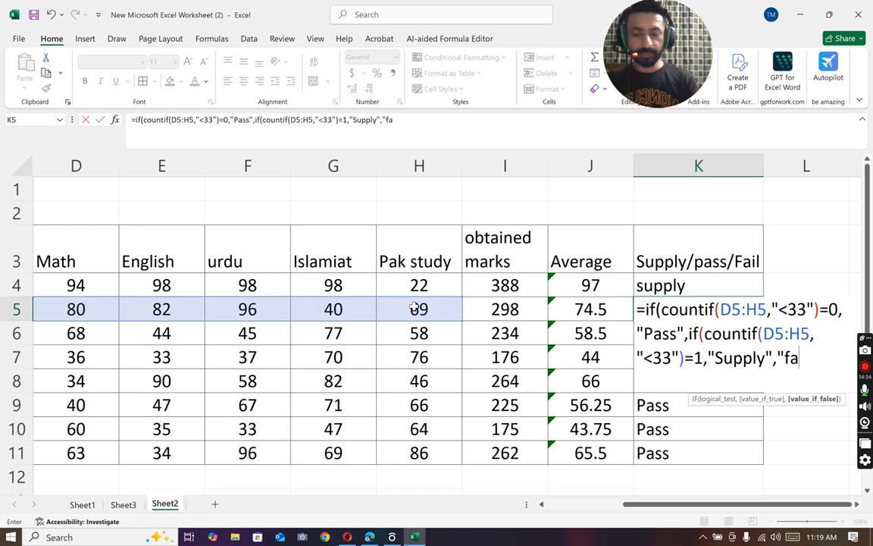
pyautogui.write('il"))')
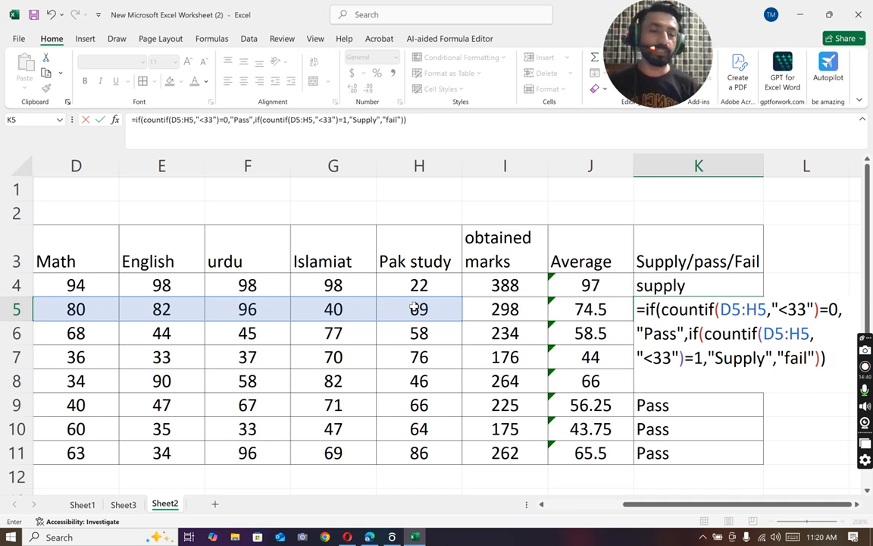
pyautogui.press('Return')
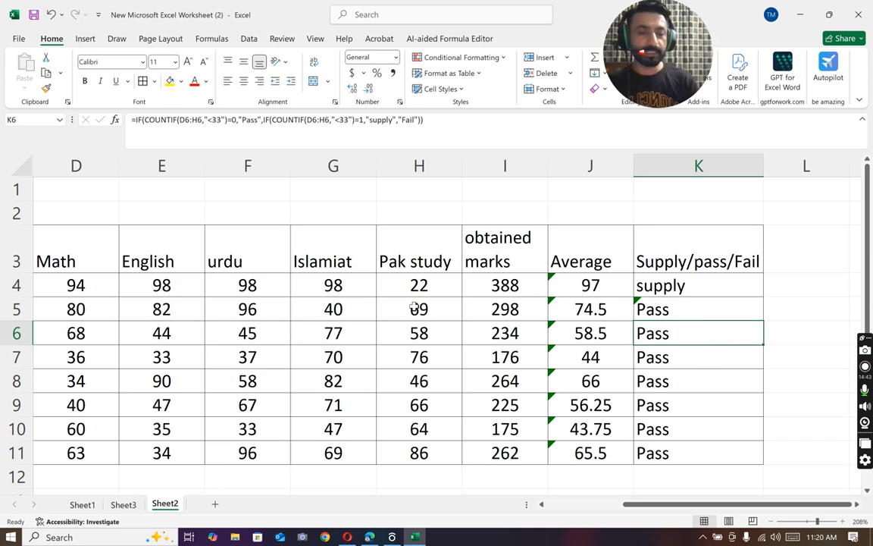
# Step: Test row 7's result by setting its Pak study mark in H7 to 31 and Islamiat mark in G7 to 22
pyautogui.click(391, 353)
pyautogui.write('31')
pyautogui.press('Return')
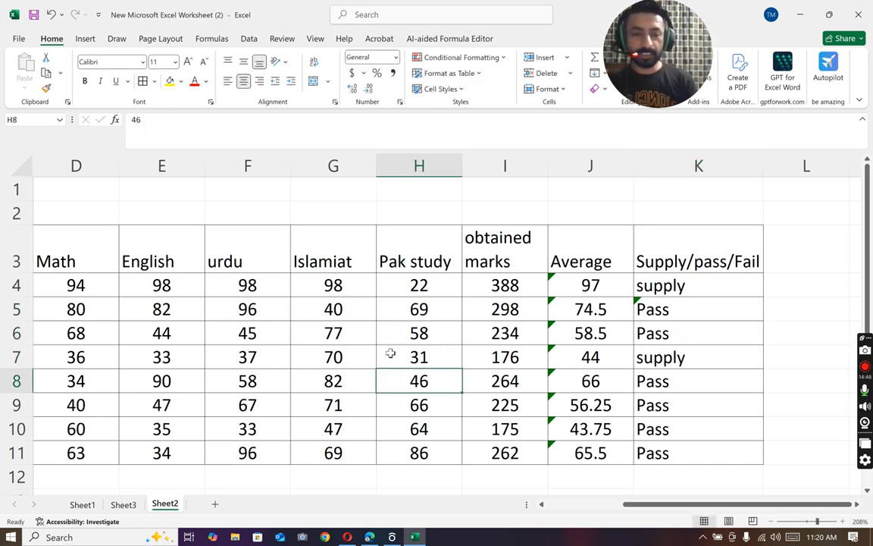
pyautogui.click(360, 357)
pyautogui.write('22')
pyautogui.press('Return')
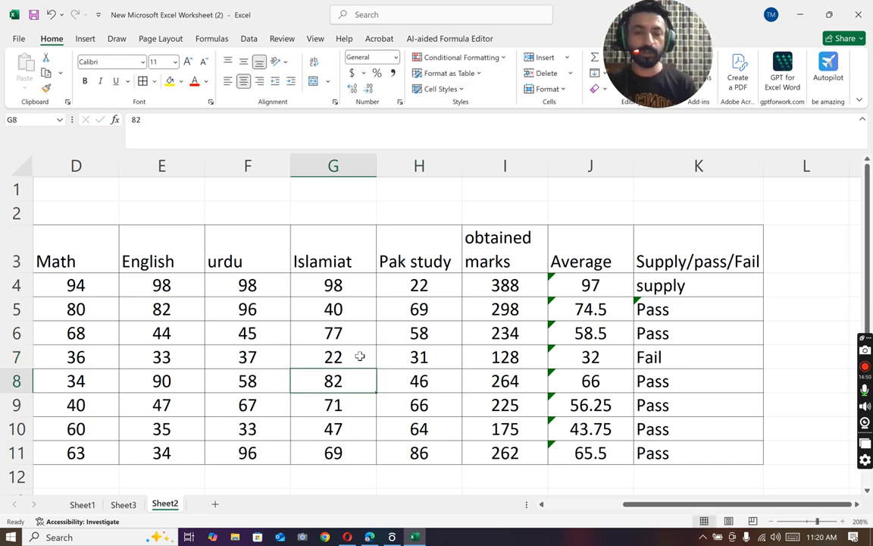